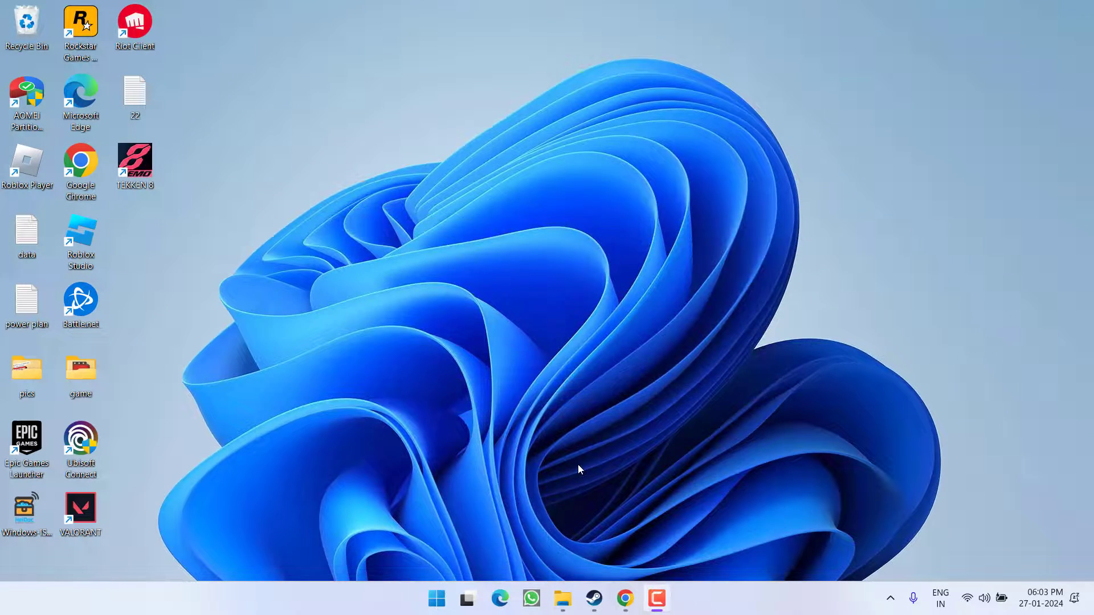
- Turn off Real-time protection in Virus & threat protection settings, approving the UAC prompt
{"action": "key", "text": "super"}
{"action": "type", "text": "windows"}
{"action": "key", "text": "Return"}
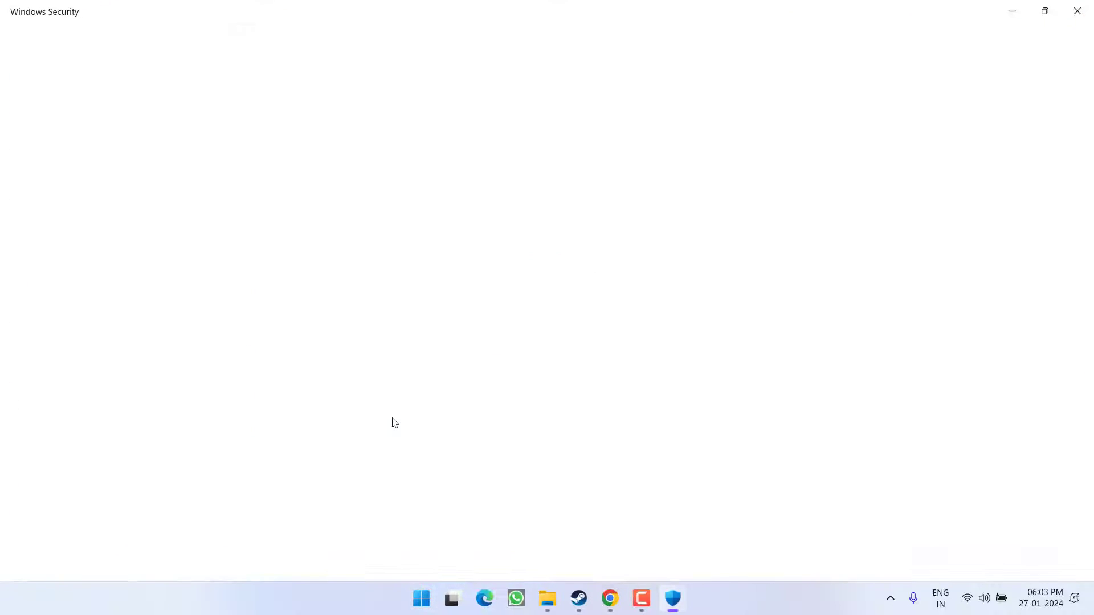
{"action": "left_click", "coordinate": [348, 198]}
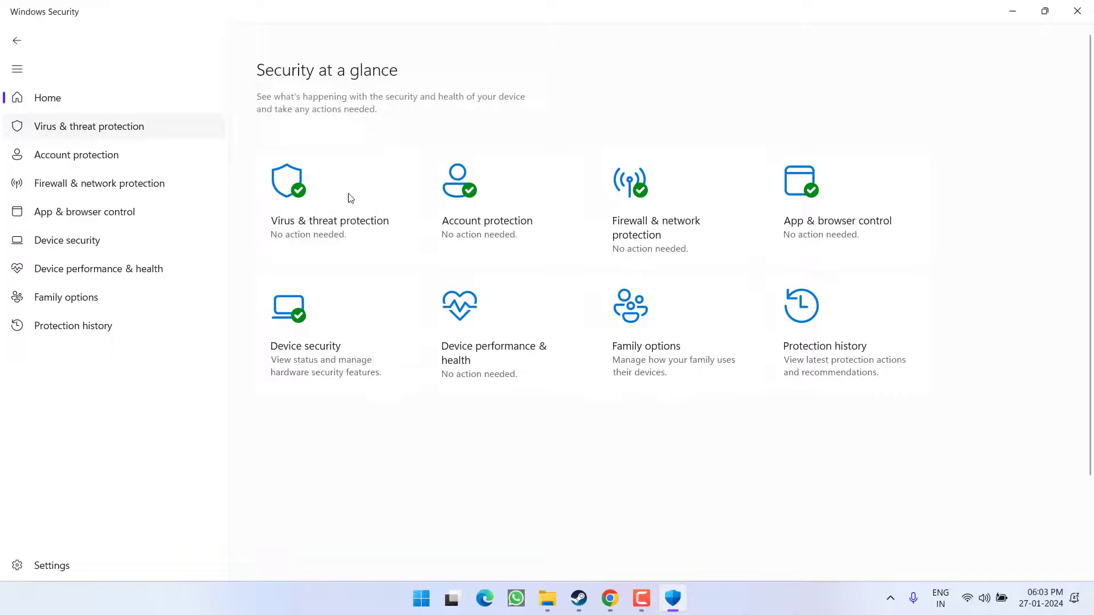
{"action": "scroll", "coordinate": [329, 320], "scroll_direction": "down", "scroll_amount": 3}
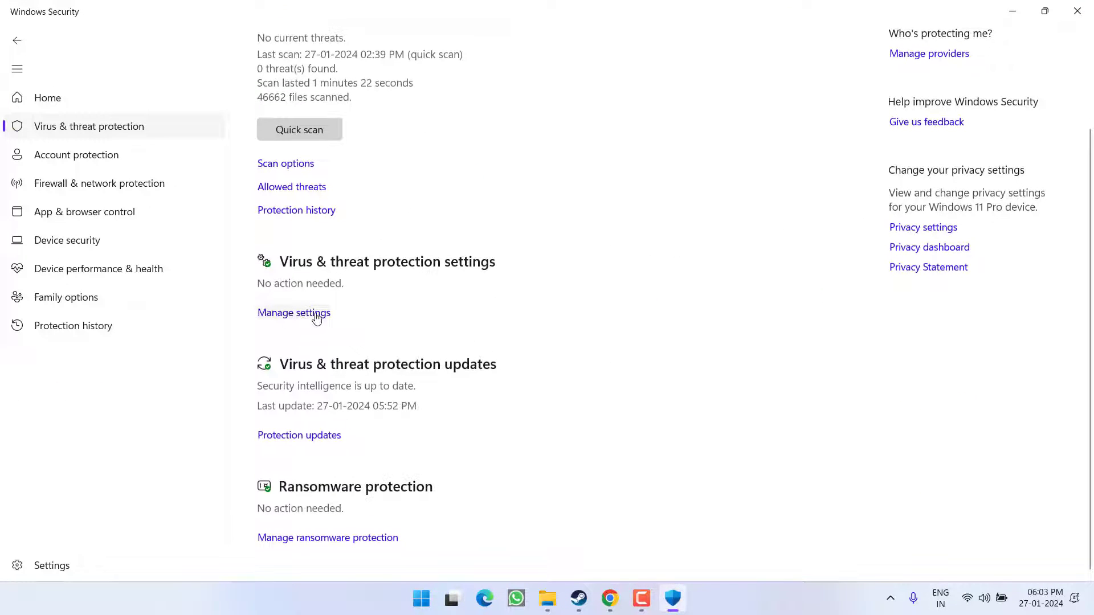
{"action": "left_click", "coordinate": [298, 312]}
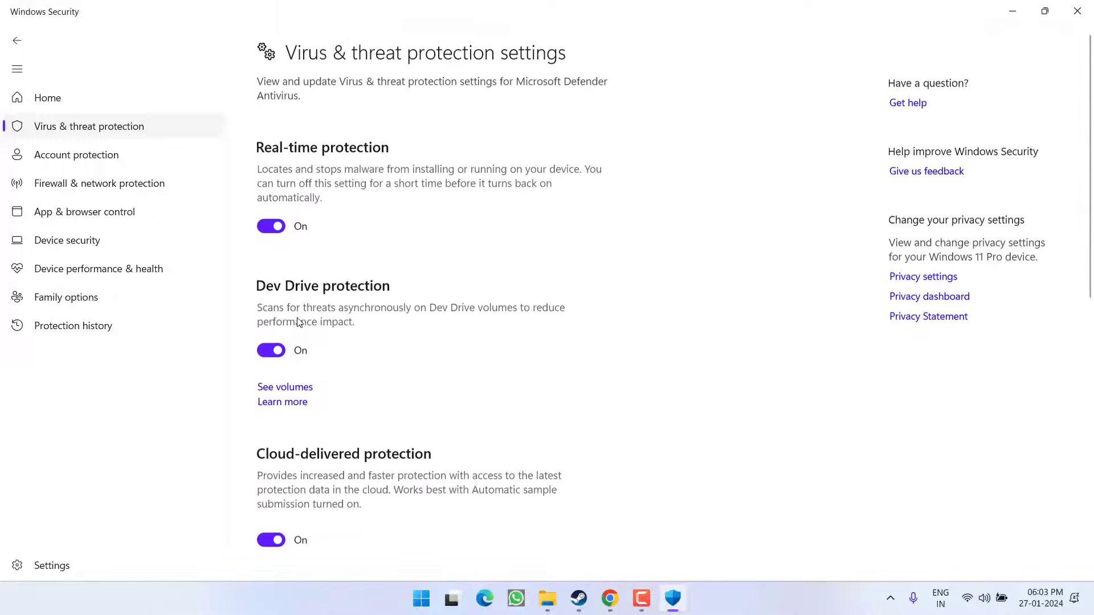
{"action": "left_click", "coordinate": [272, 228]}
{"action": "left_click", "coordinate": [471, 416]}
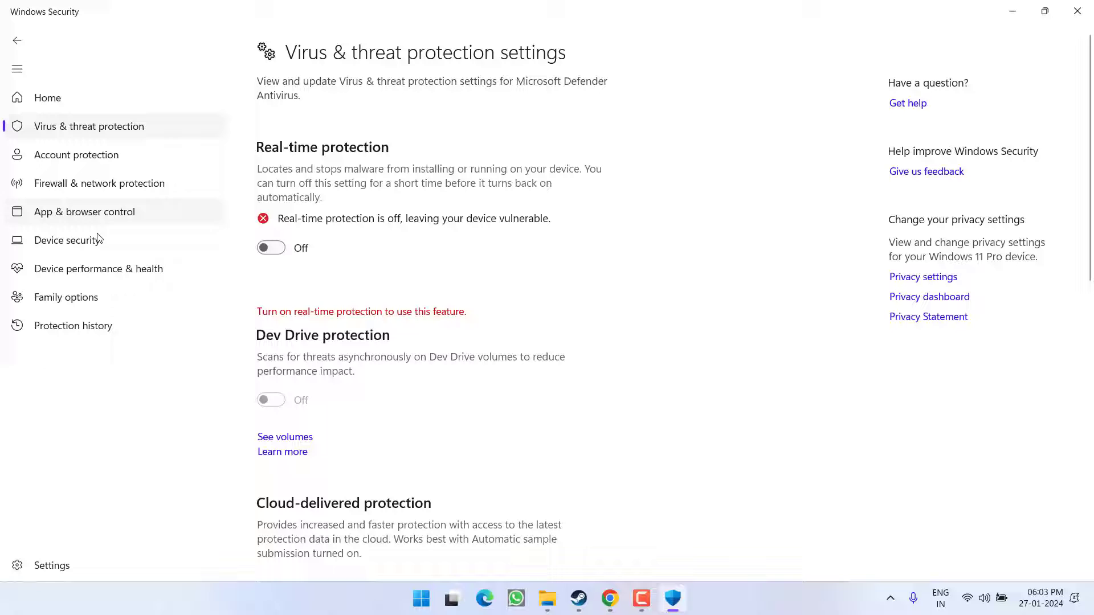
- Open Firewall & network protection and its 'Allow an app through firewall' list
{"action": "left_click", "coordinate": [120, 189]}
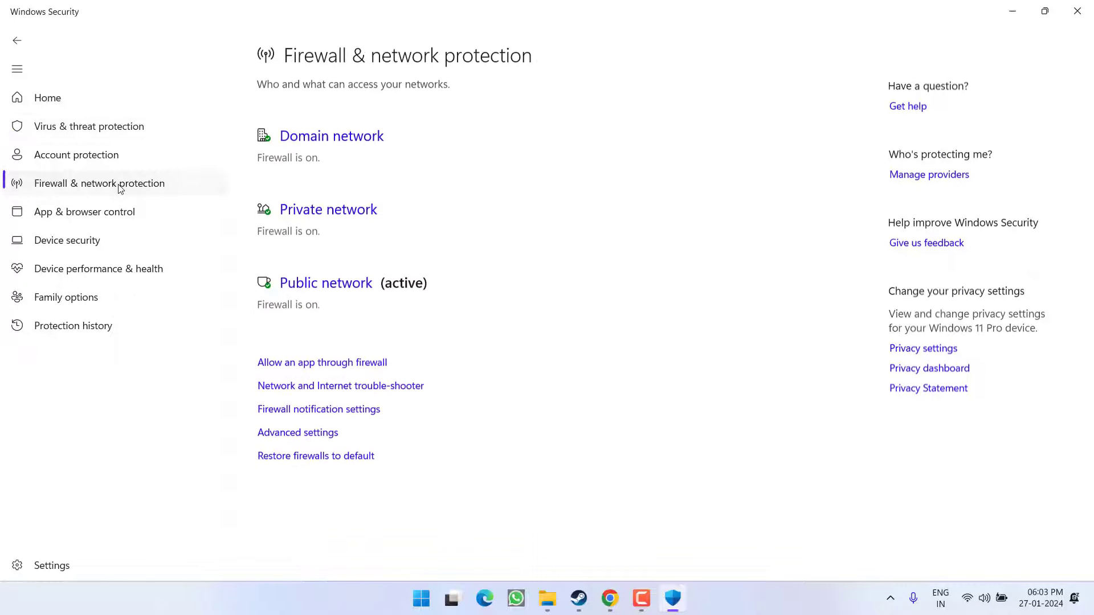
{"action": "left_click", "coordinate": [331, 363]}
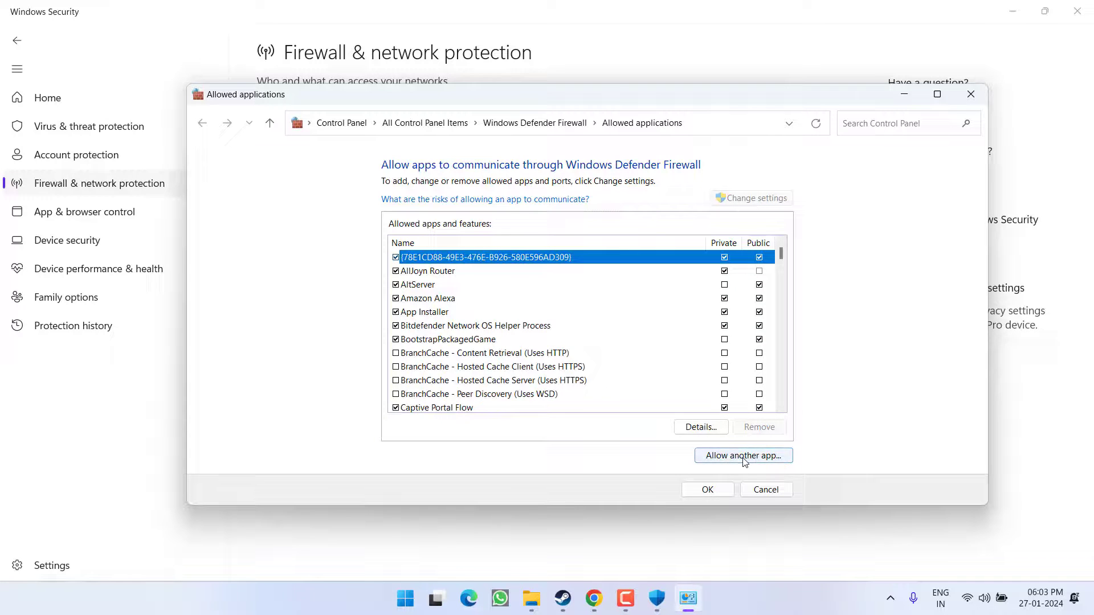
- Start adding another app and browse into C:\Program Files (x86)
{"action": "left_click", "coordinate": [763, 457]}
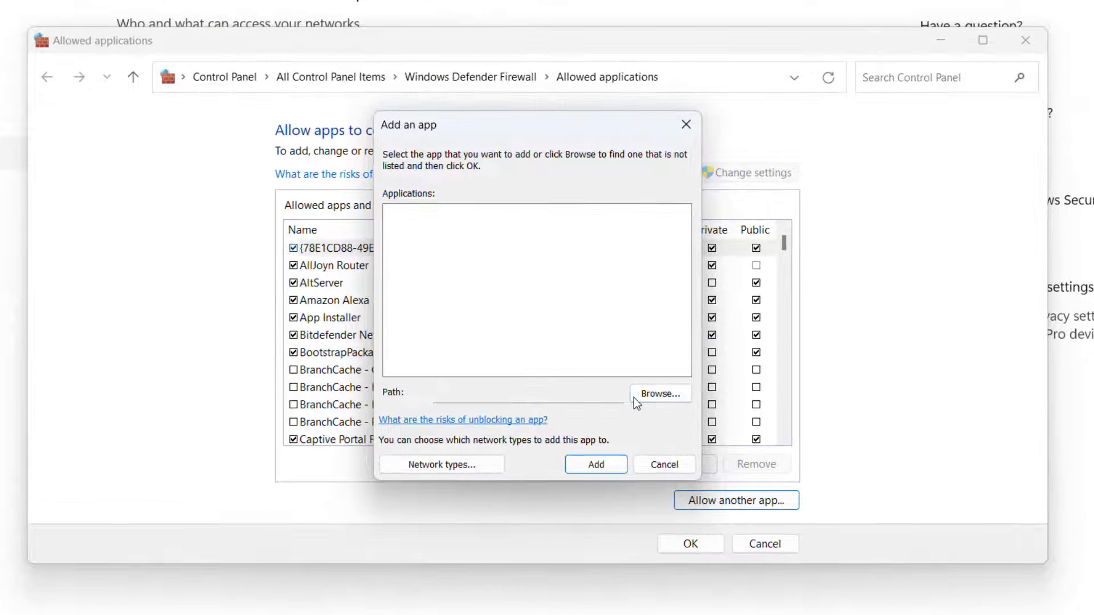
{"action": "left_click", "coordinate": [655, 394]}
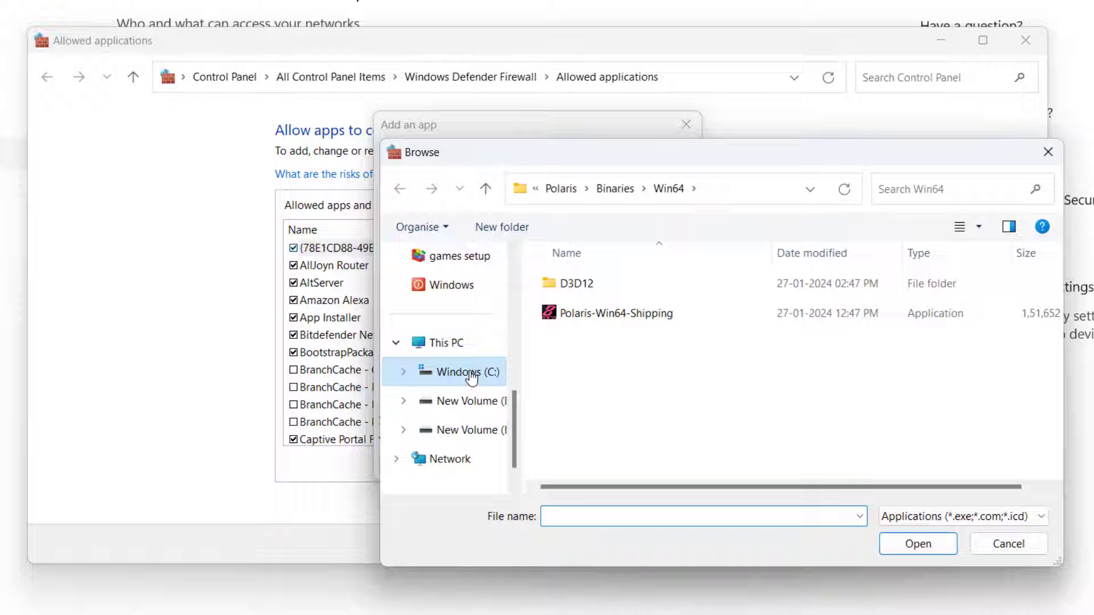
{"action": "left_click", "coordinate": [448, 379]}
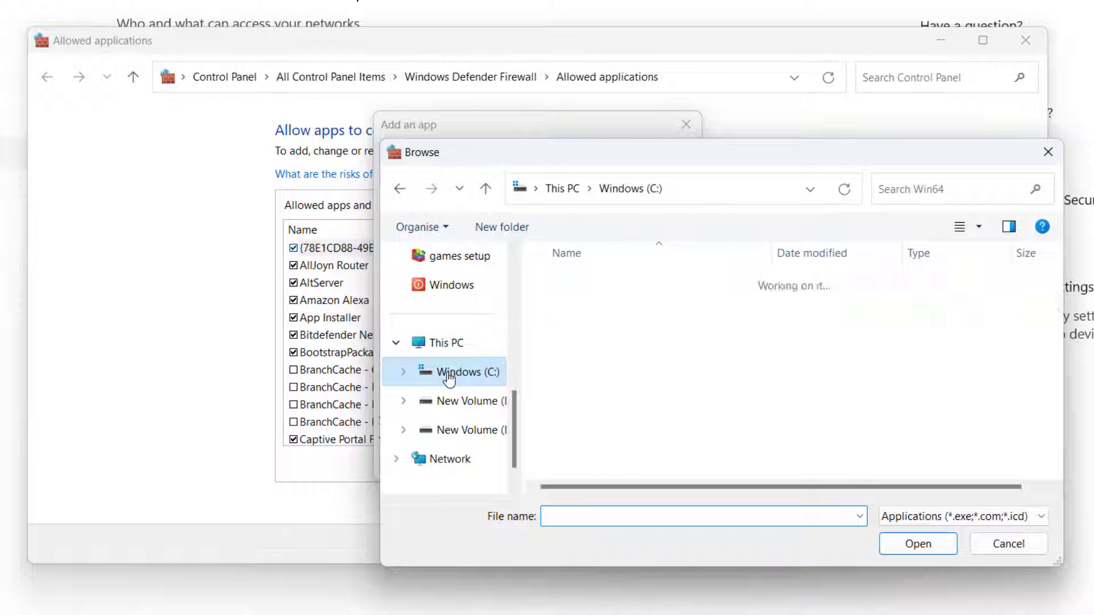
{"action": "double_click", "coordinate": [611, 462]}
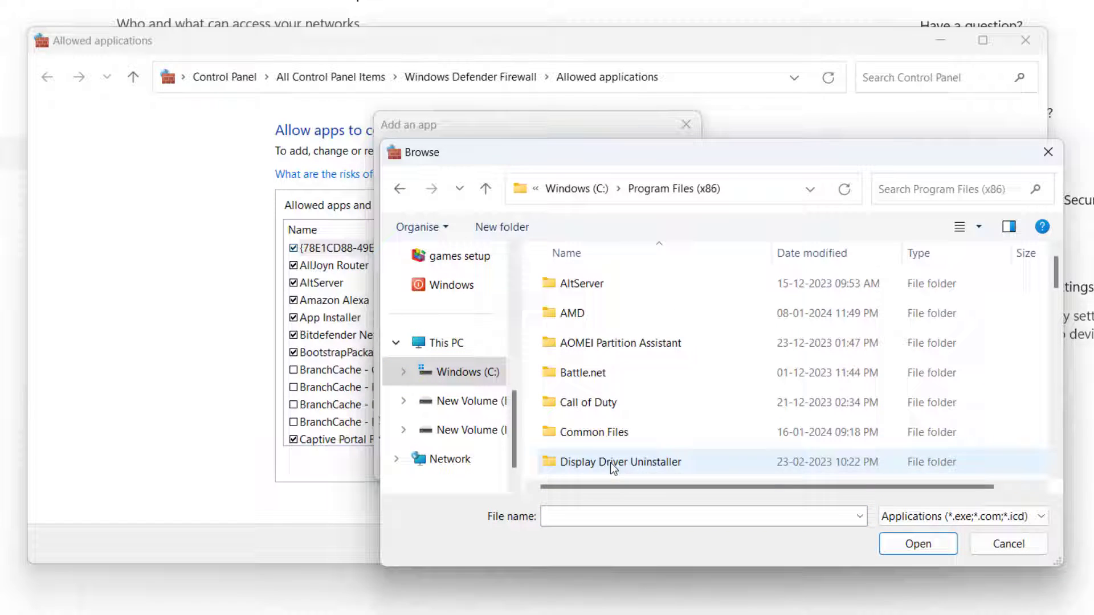
- Pick the TEKKEN 8 Demo executable from Steam\steamapps\common\TEKKEN 8 Demo
{"action": "key", "text": "s"}
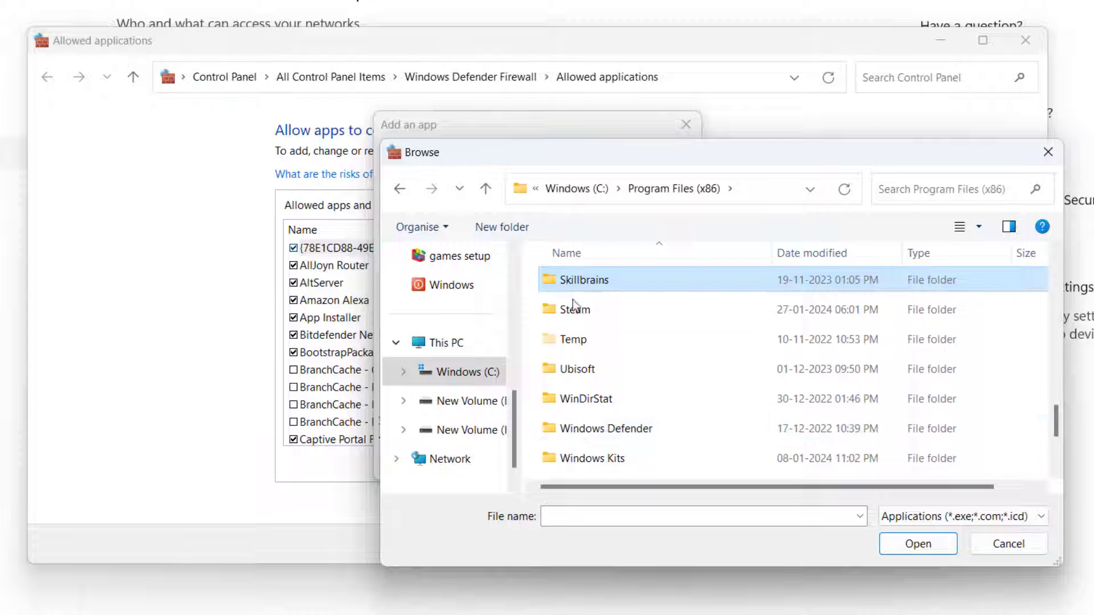
{"action": "double_click", "coordinate": [573, 312]}
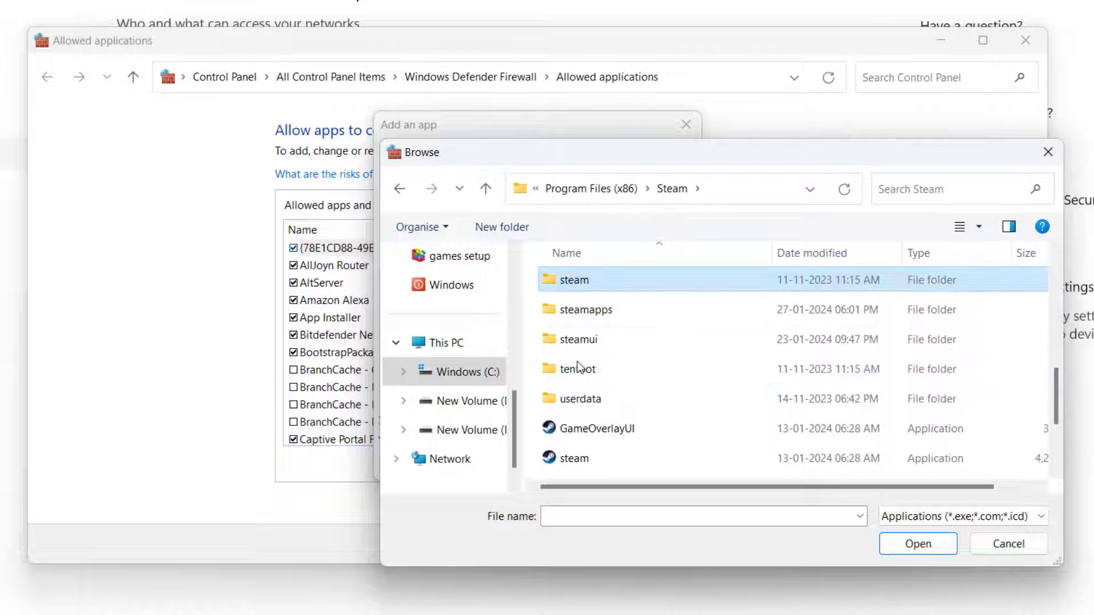
{"action": "double_click", "coordinate": [587, 313]}
{"action": "double_click", "coordinate": [570, 283]}
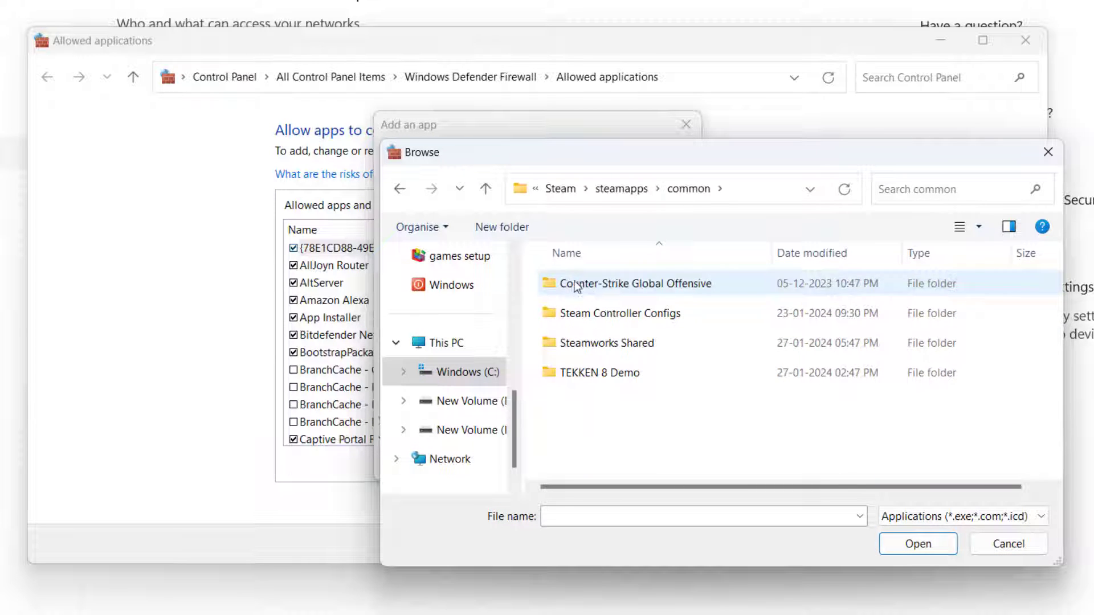
{"action": "double_click", "coordinate": [607, 374]}
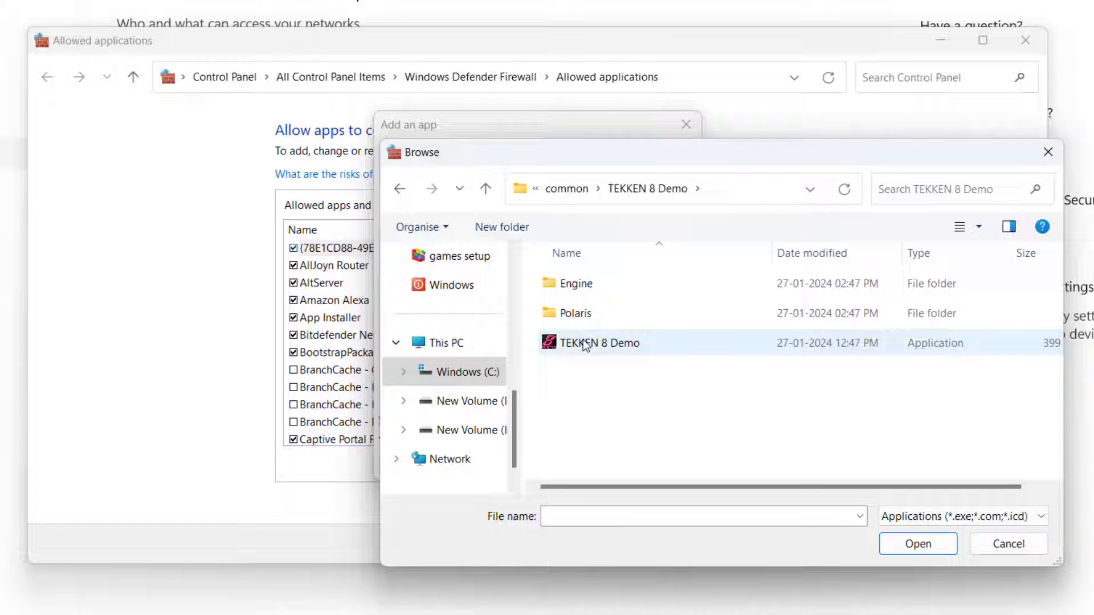
{"action": "left_click", "coordinate": [580, 345]}
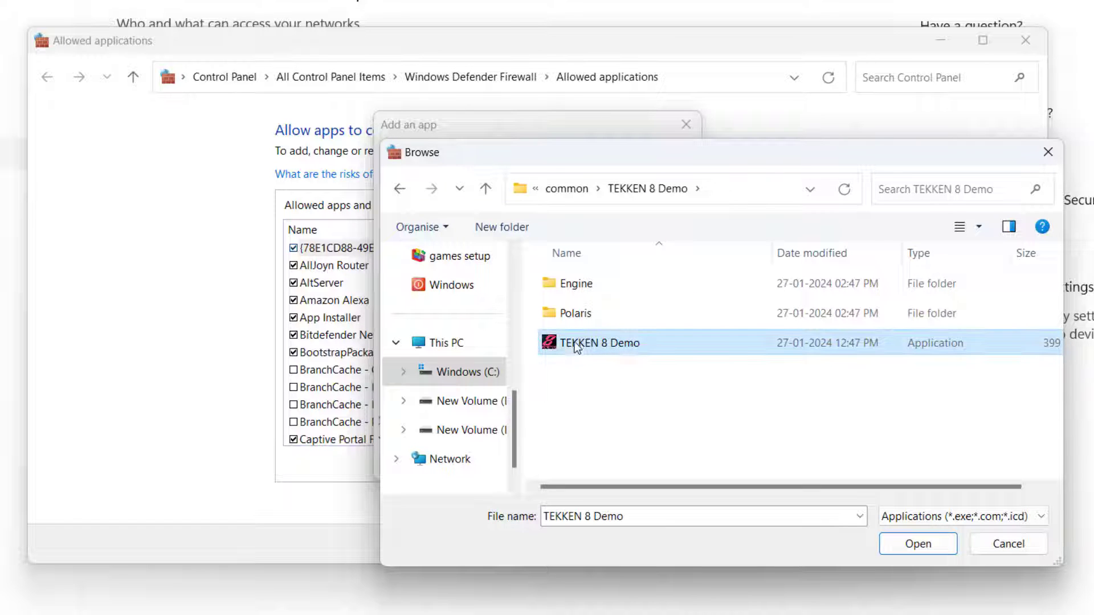
{"action": "double_click", "coordinate": [621, 344]}
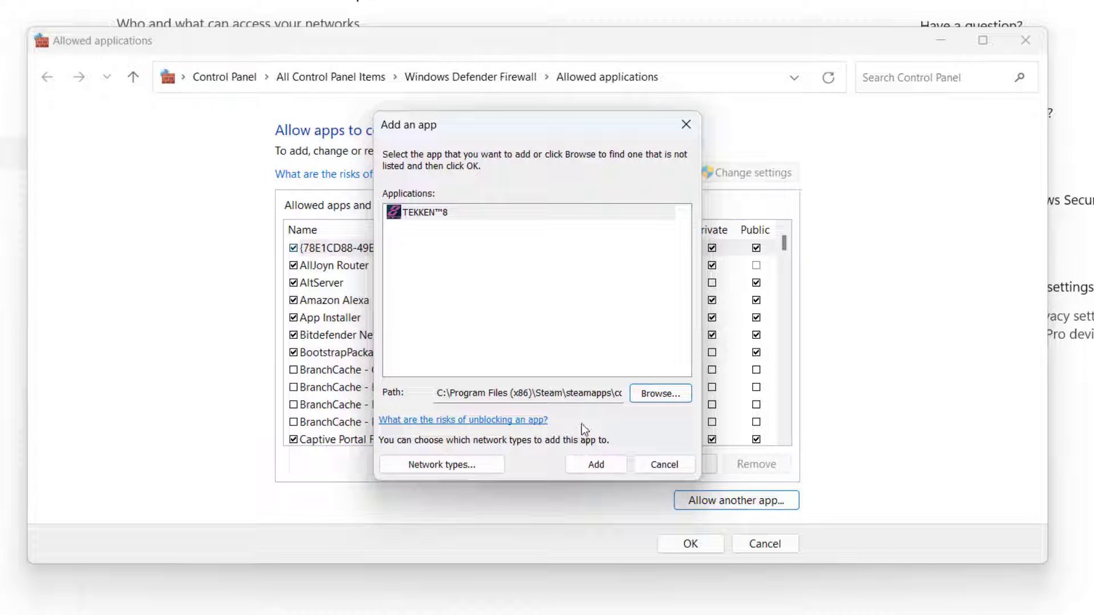
- Browse to Polaris\Binaries\Win64 and choose Polaris-Win64-Shipping as the app to allow
{"action": "left_click", "coordinate": [654, 394]}
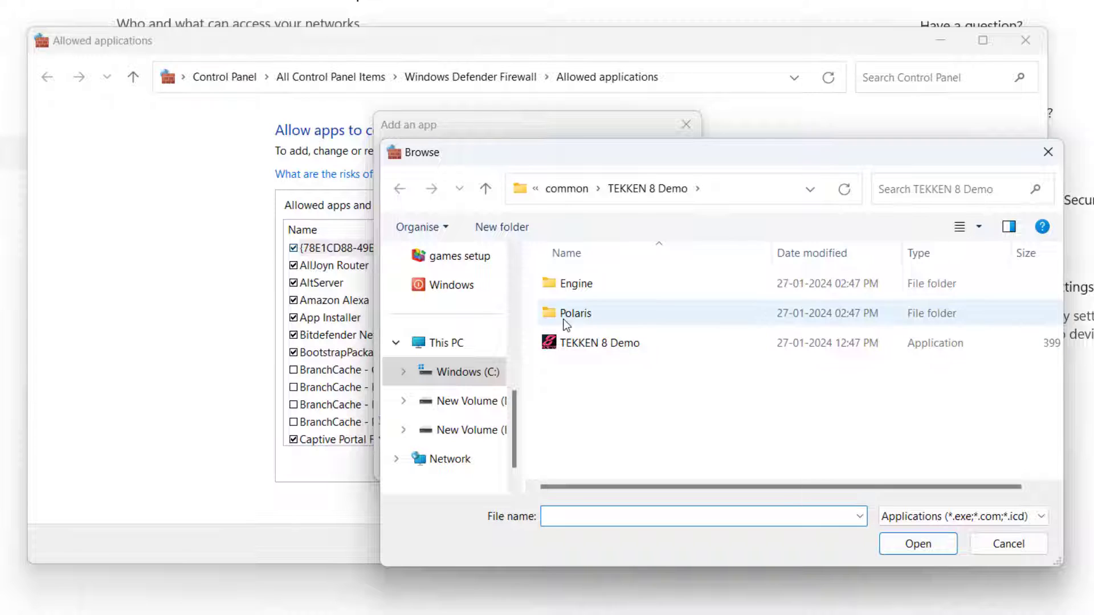
{"action": "double_click", "coordinate": [571, 314]}
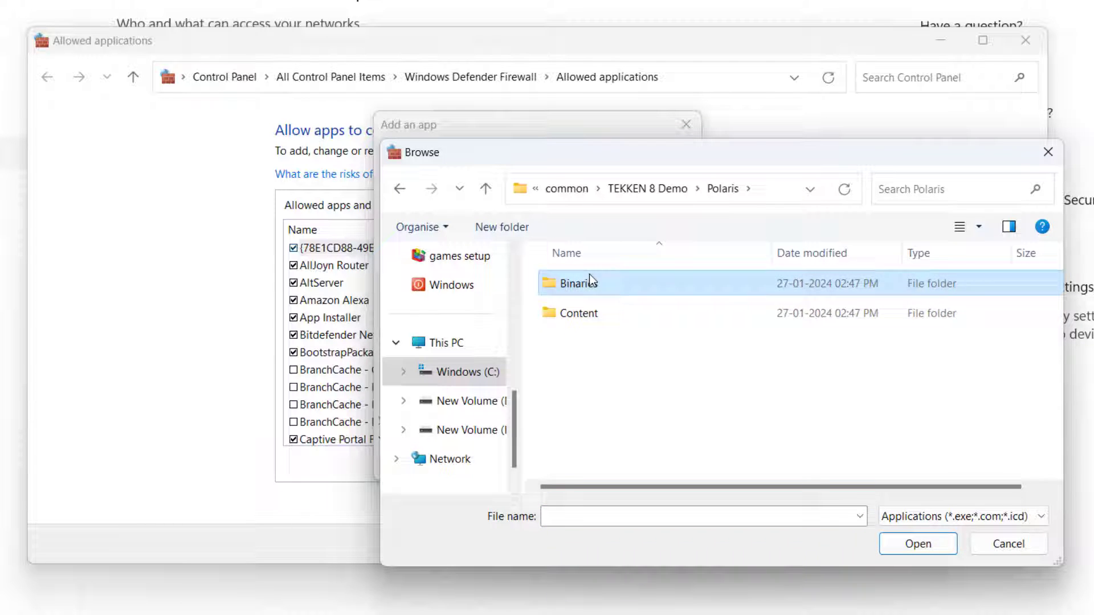
{"action": "double_click", "coordinate": [589, 282]}
{"action": "left_click", "coordinate": [579, 289]}
{"action": "double_click", "coordinate": [579, 287]}
{"action": "left_click", "coordinate": [596, 313]}
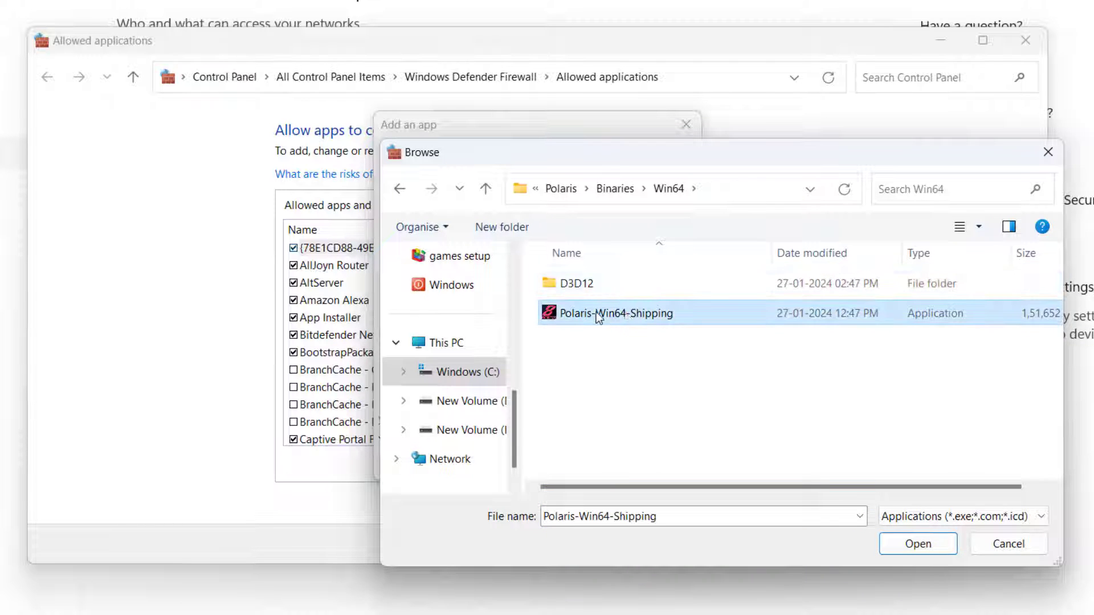
{"action": "double_click", "coordinate": [625, 313]}
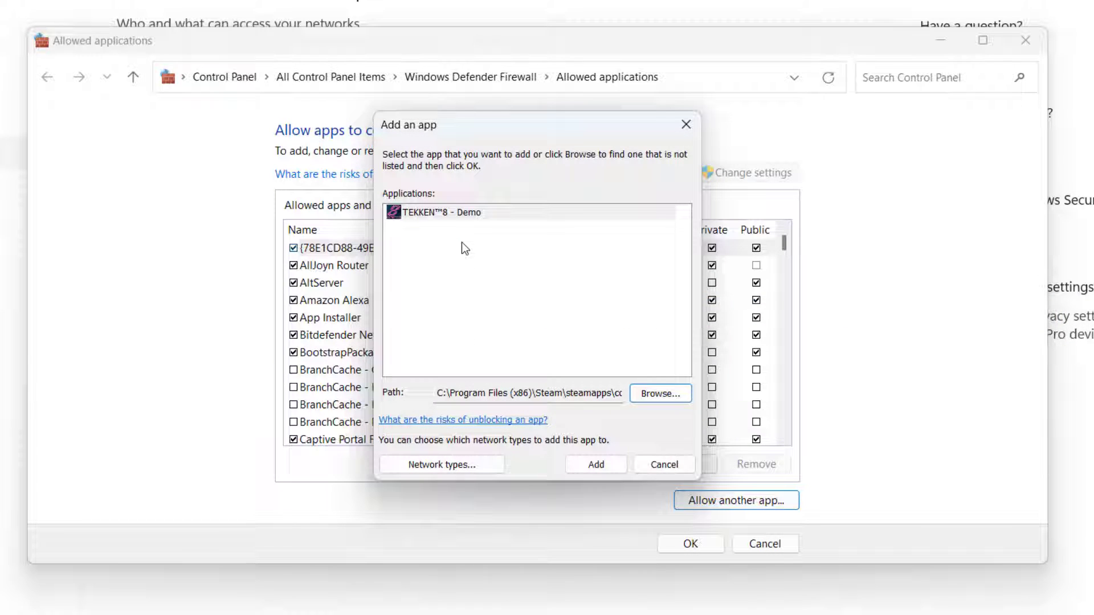
- Try adding the app, dismiss the already-an-exception error, and cancel the dialog
{"action": "left_click", "coordinate": [596, 464]}
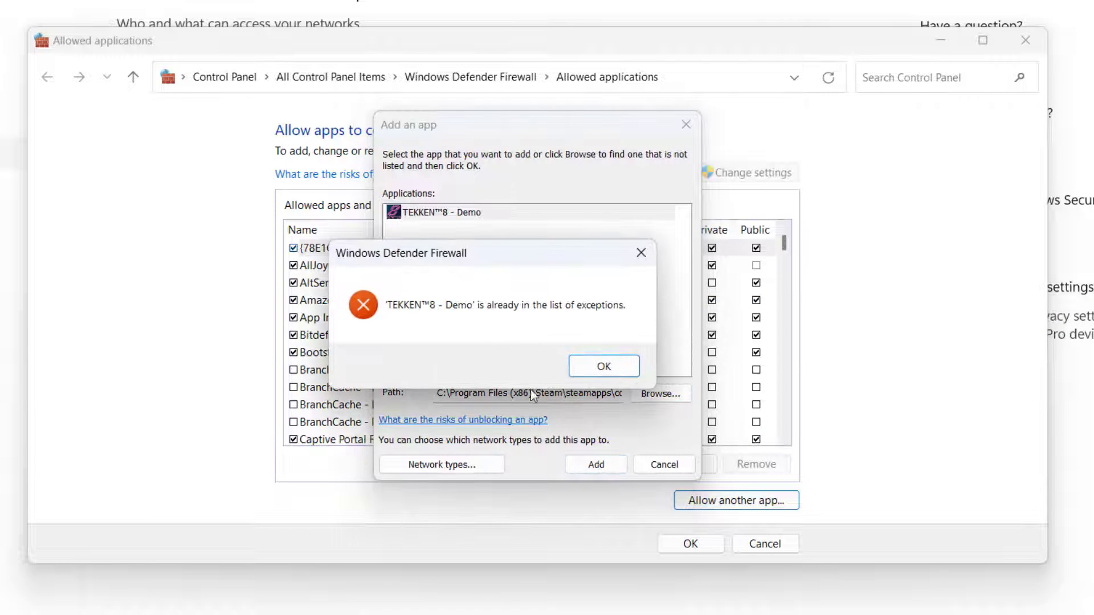
{"action": "left_click", "coordinate": [590, 366]}
{"action": "left_click", "coordinate": [663, 464]}
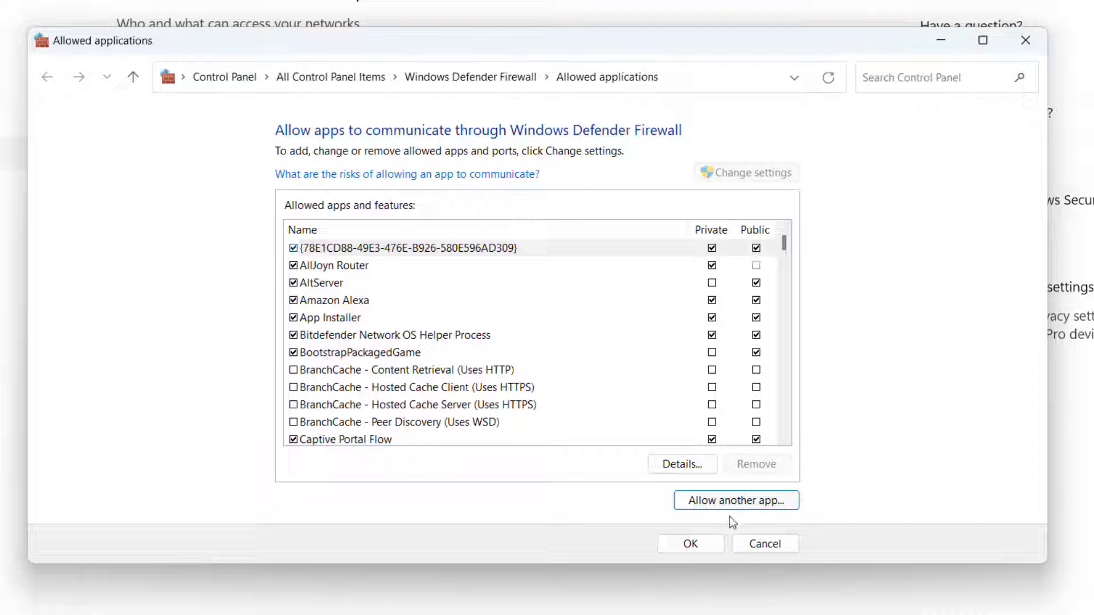
- Close the Allowed applications window and minimize Windows Security
{"action": "left_click", "coordinate": [701, 544]}
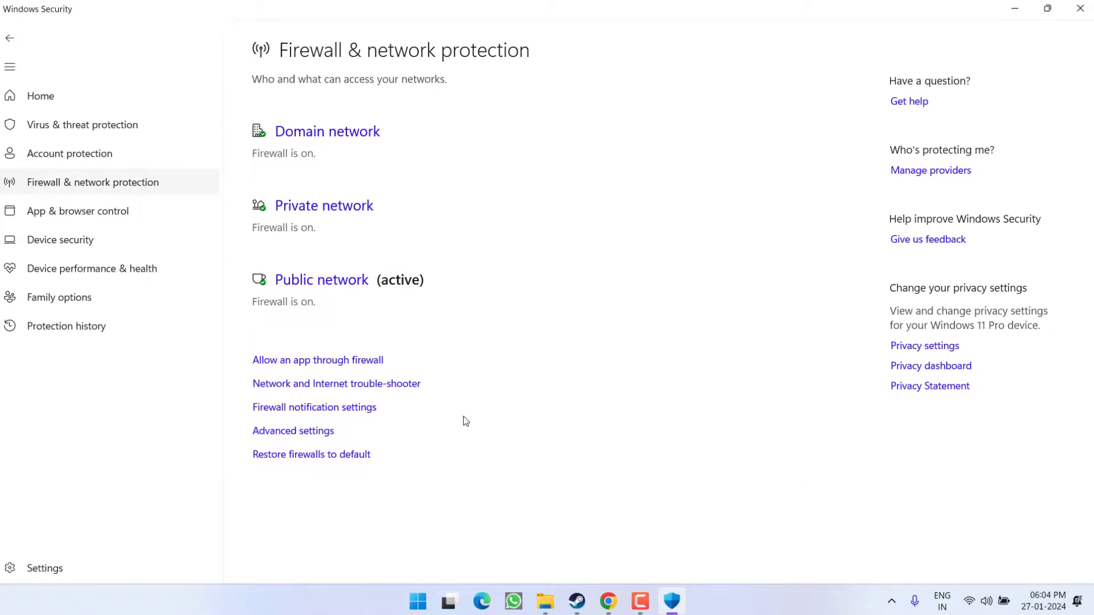
{"action": "left_click", "coordinate": [1020, 10]}
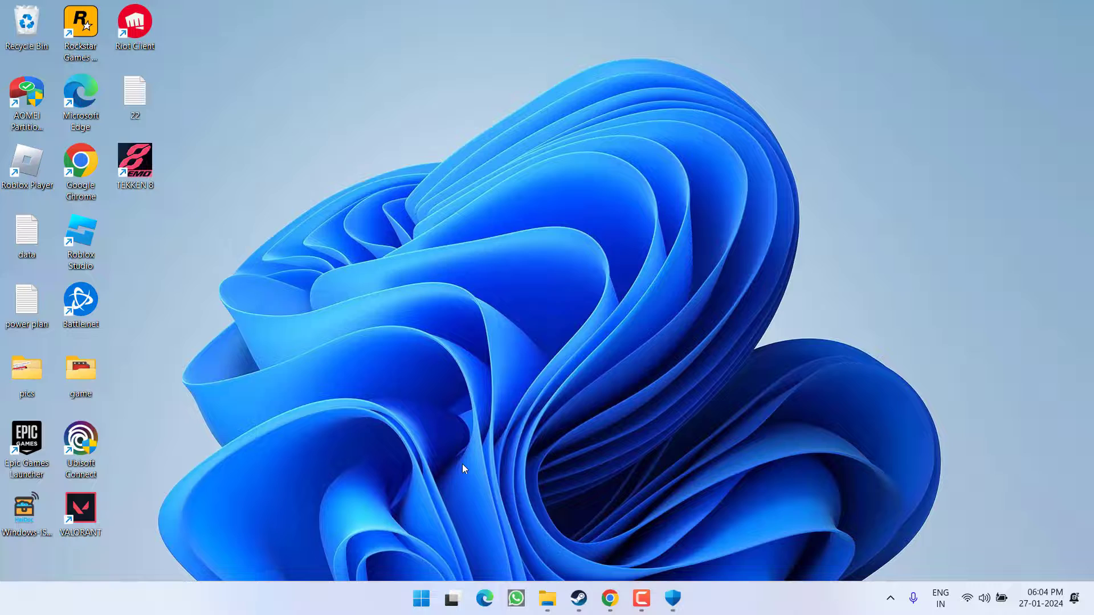
- Download the Visual C++ Redistributable Runtimes All-in-One zip from a US server to the Desktop
{"action": "left_click", "coordinate": [610, 598]}
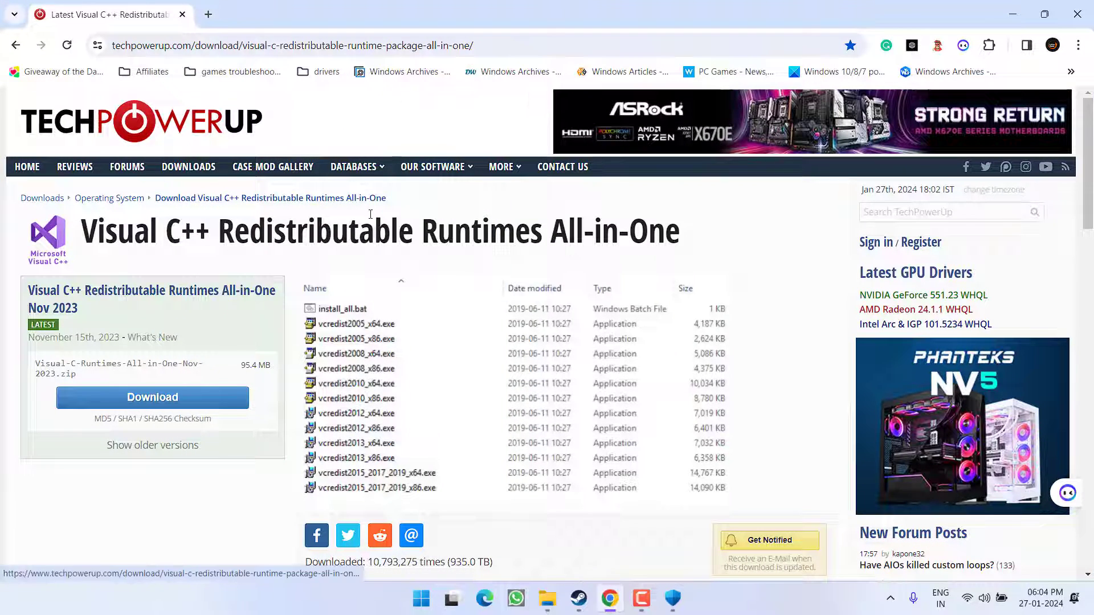
{"action": "left_click_drag", "start_coordinate": [117, 232], "coordinate": [685, 253]}
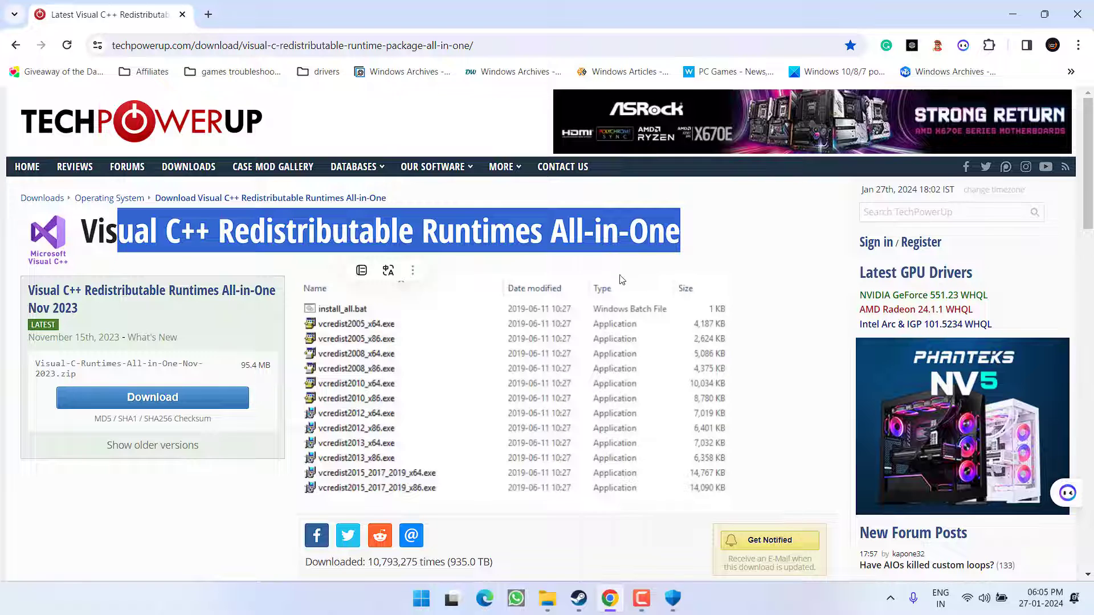
{"action": "left_click", "coordinate": [454, 232]}
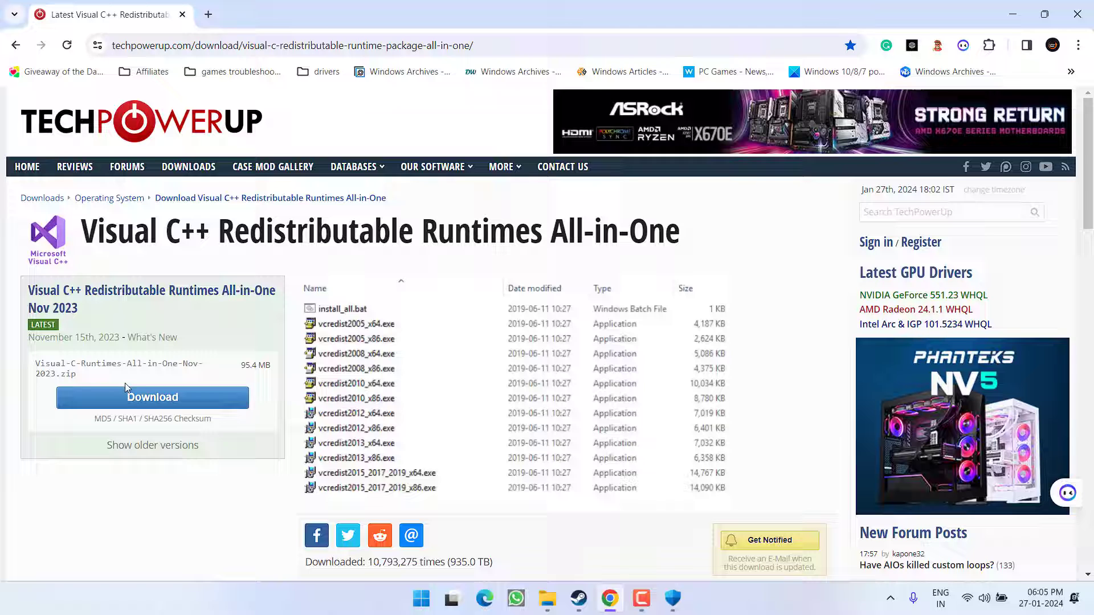
{"action": "left_click", "coordinate": [189, 409]}
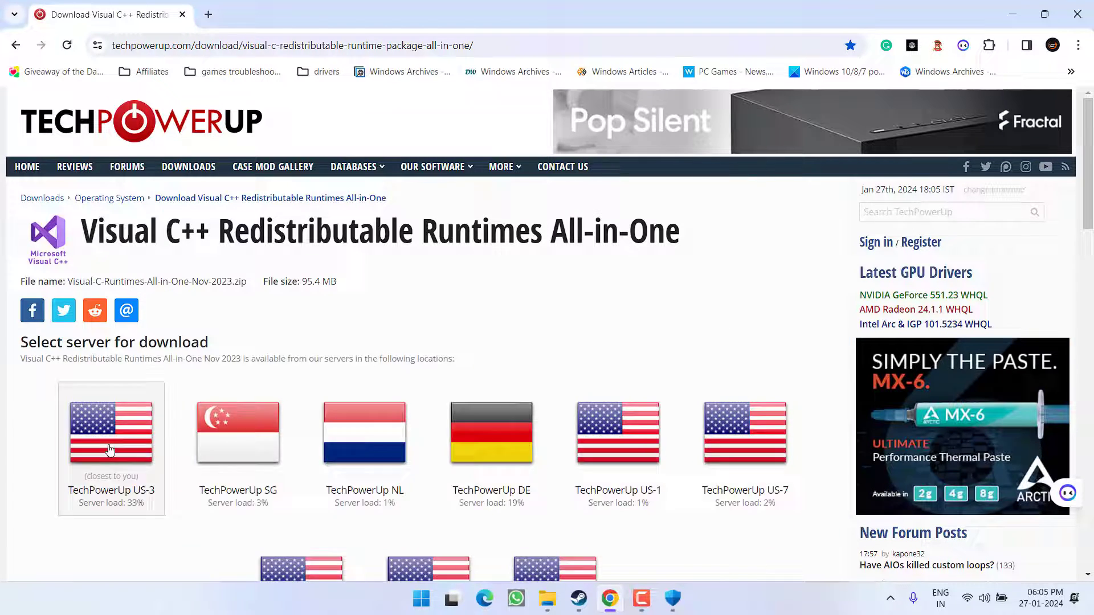
{"action": "left_click", "coordinate": [109, 451]}
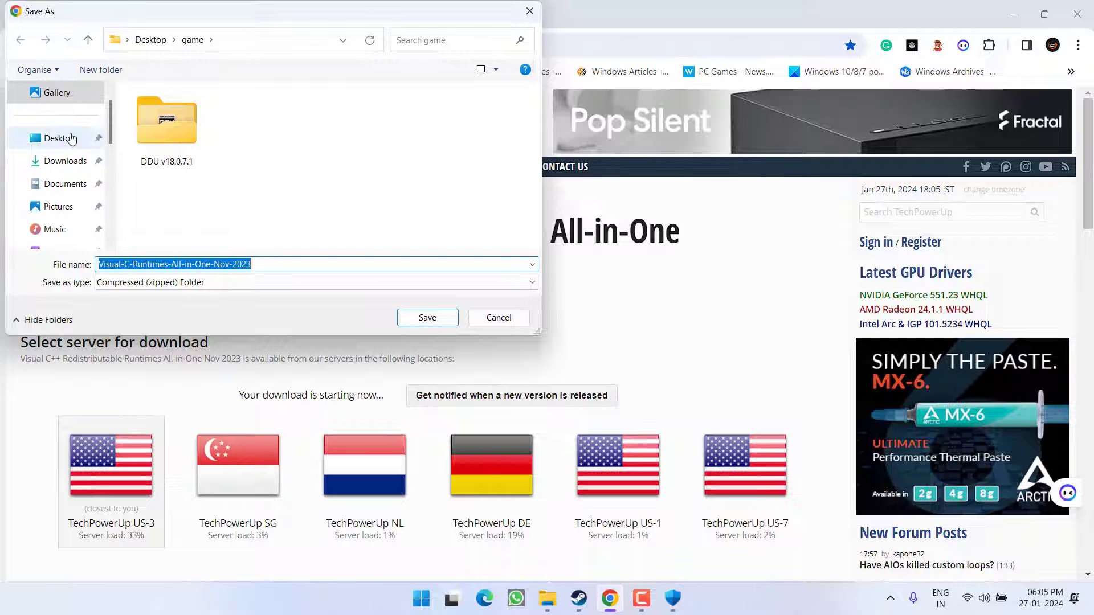
{"action": "left_click", "coordinate": [58, 138]}
{"action": "left_click", "coordinate": [435, 316]}
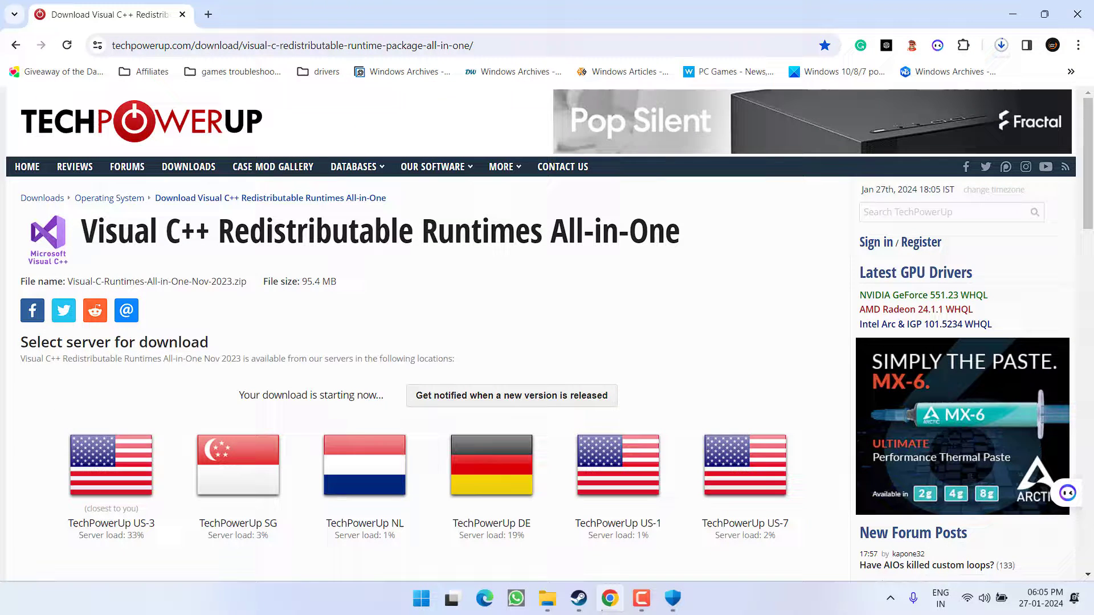
- Check the download's progress in Chrome, then minimize the browser
{"action": "left_click", "coordinate": [1001, 45]}
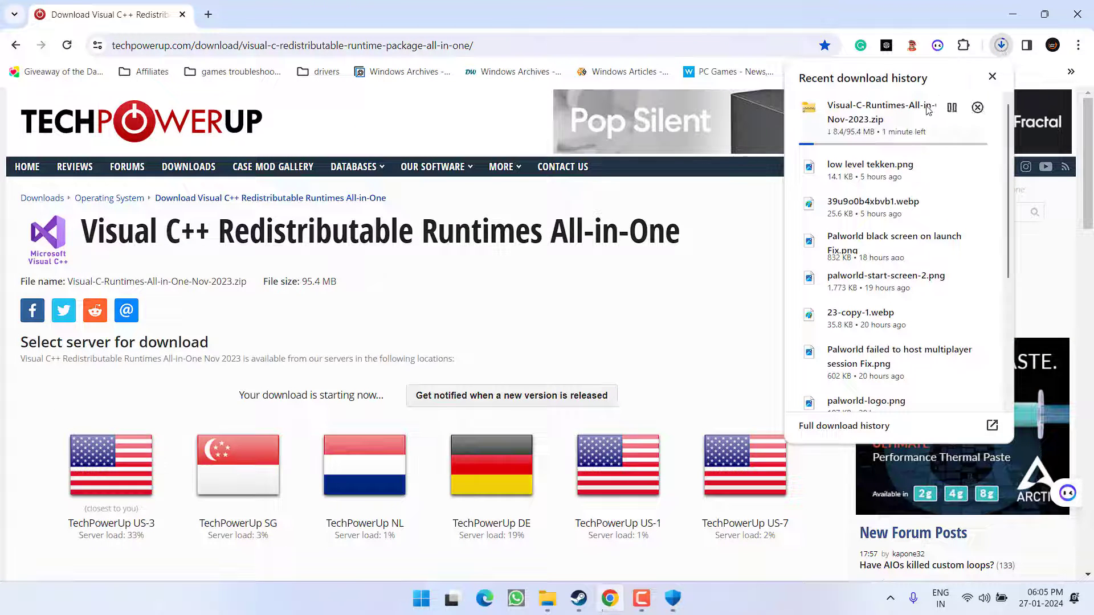
{"action": "left_click", "coordinate": [981, 6]}
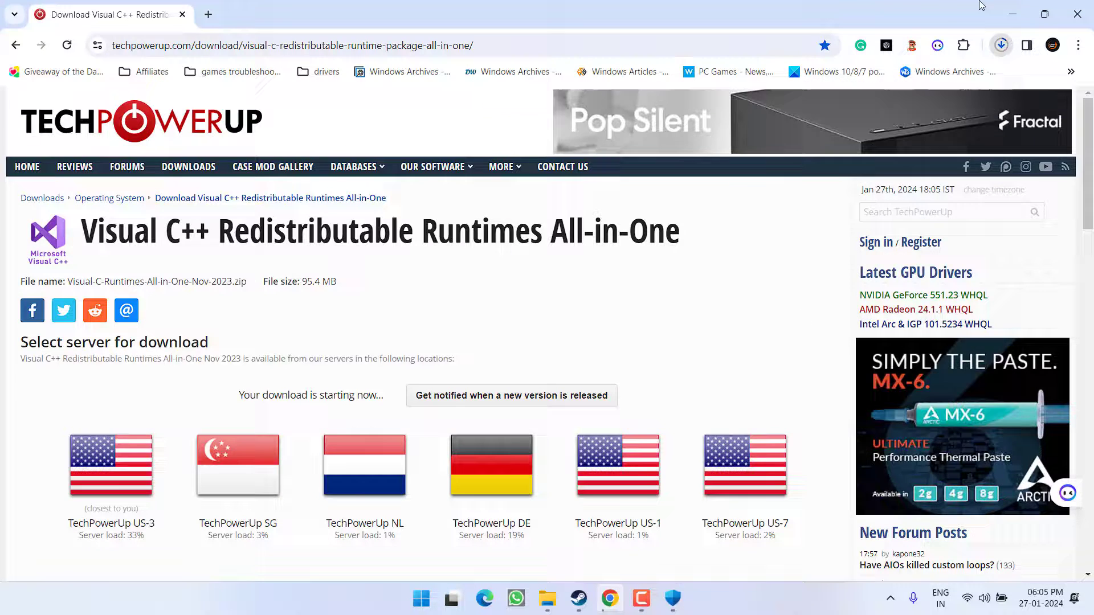
{"action": "left_click", "coordinate": [1012, 13]}
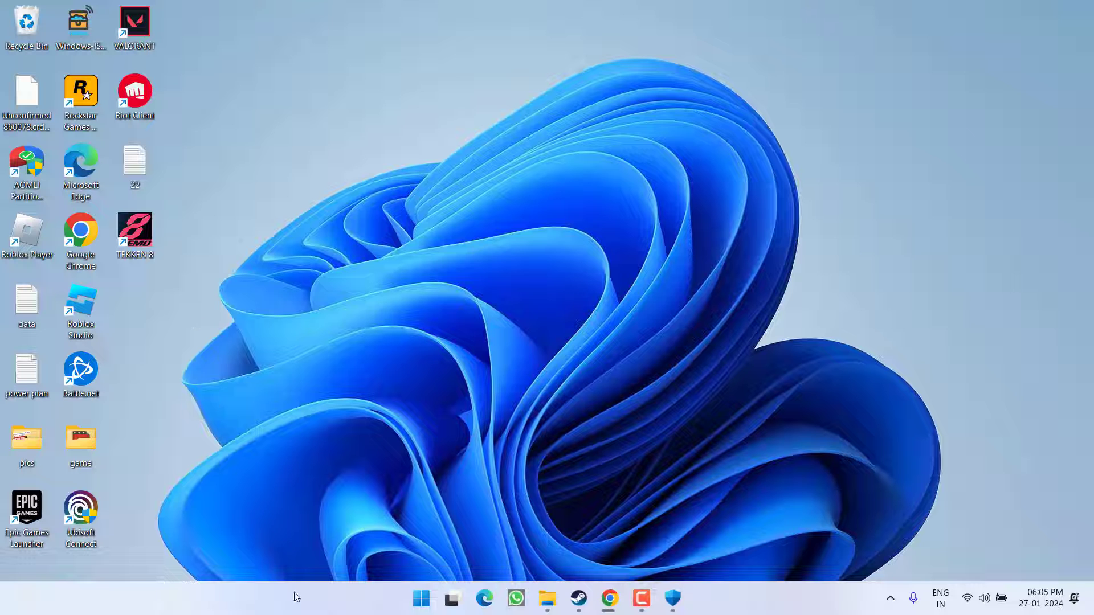
- Bring up the Steam library and open the TEKKEN 8 - DEMO context menu
{"action": "left_click", "coordinate": [578, 599]}
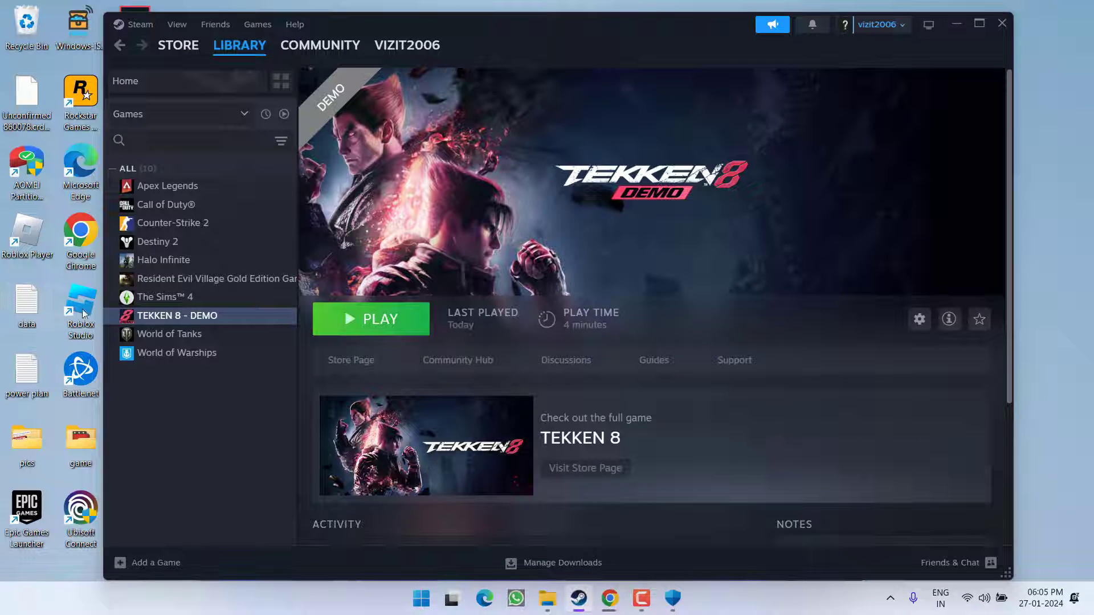
{"action": "right_click", "coordinate": [139, 315]}
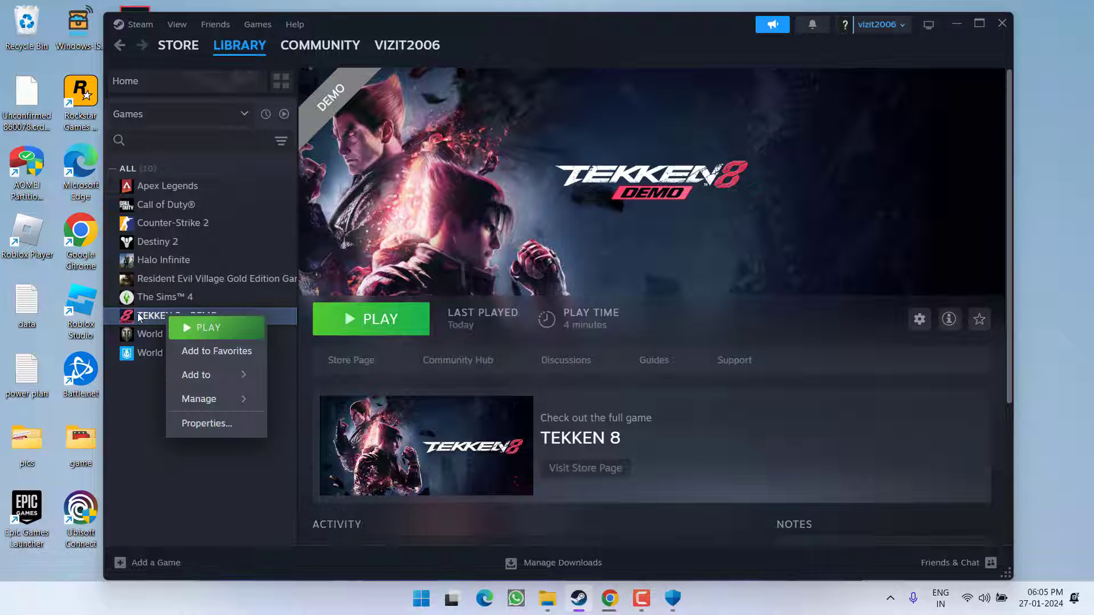
{"action": "mouse_move", "coordinate": [212, 399]}
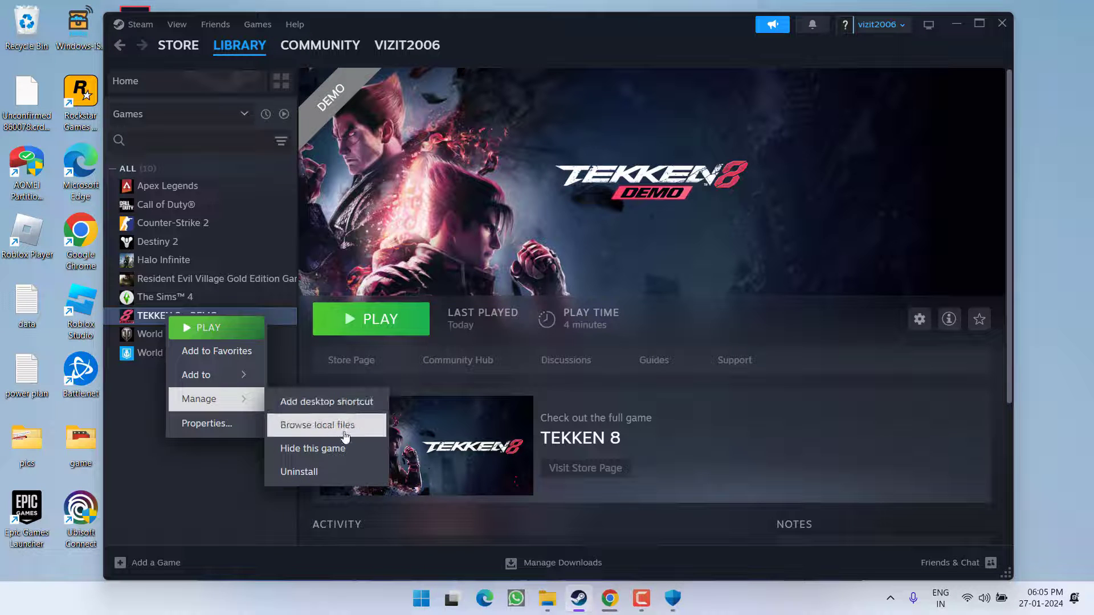
- Browse the game's local files and open the TEKKEN 8 Demo exe's Compatibility properties
{"action": "left_click", "coordinate": [340, 426]}
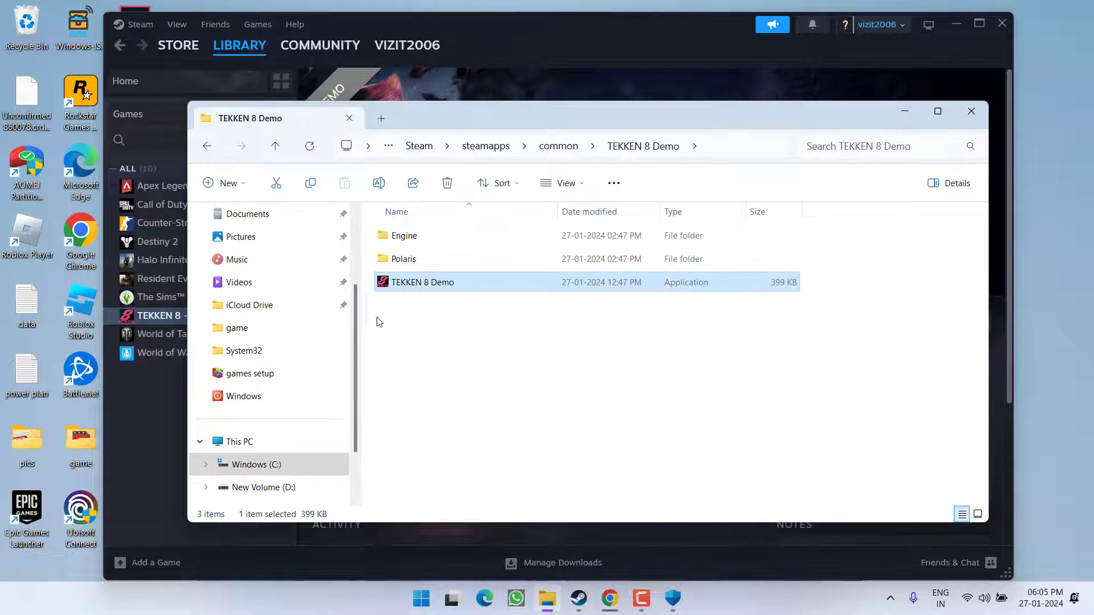
{"action": "right_click", "coordinate": [420, 288]}
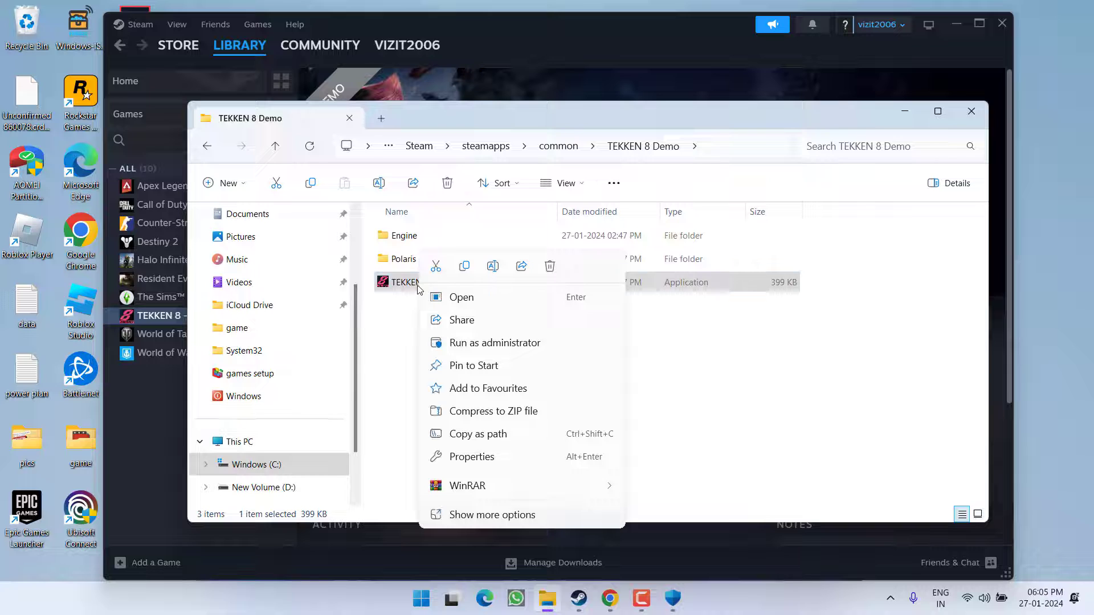
{"action": "left_click", "coordinate": [474, 457]}
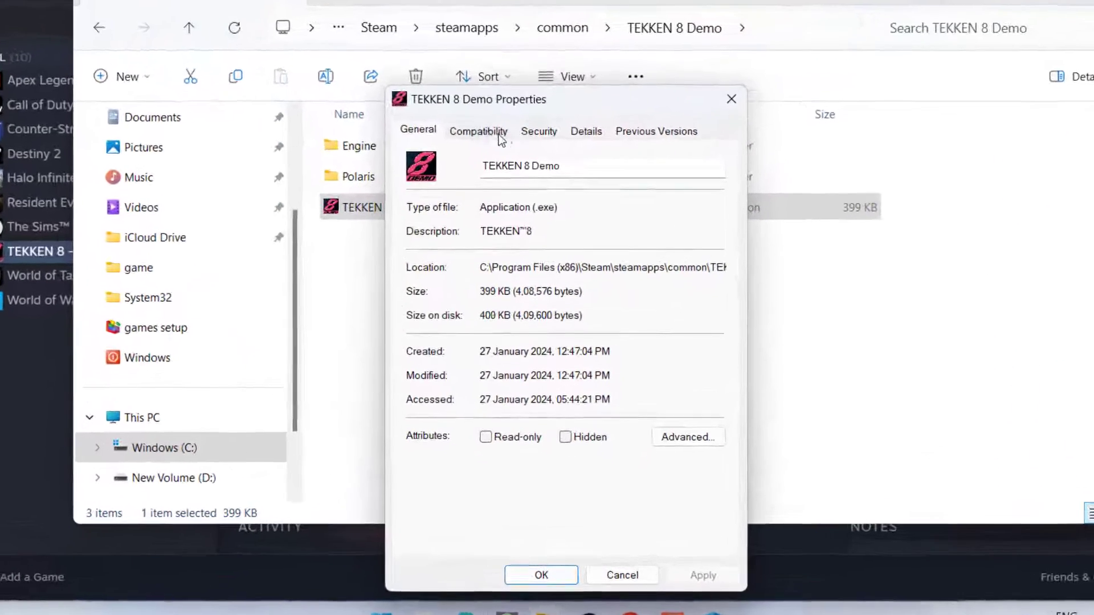
{"action": "left_click", "coordinate": [481, 133]}
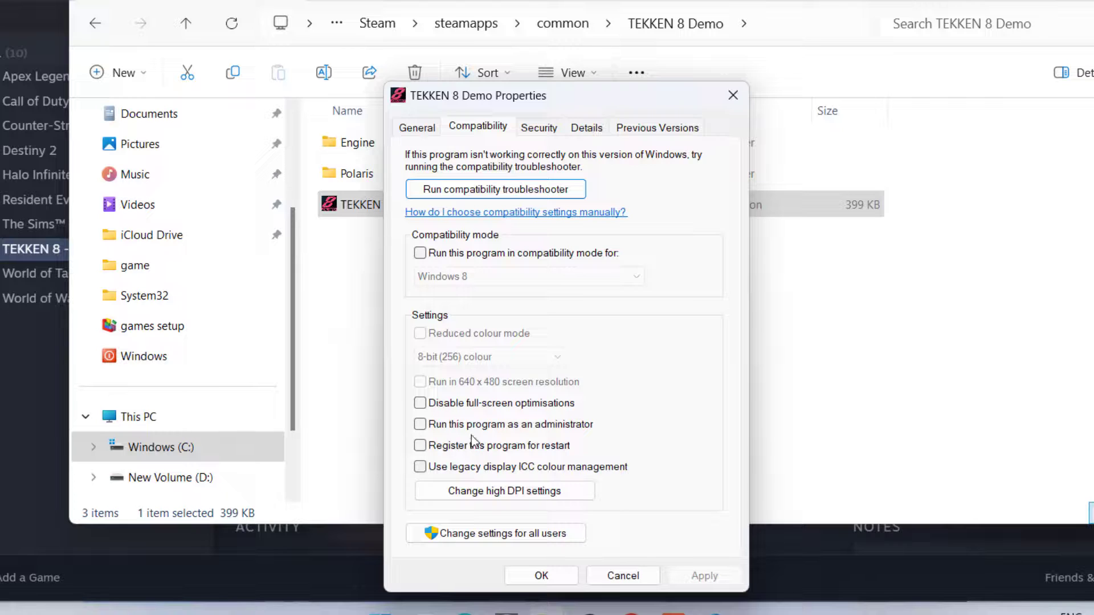
- Enable Run as administrator and Windows 8 compatibility mode, then apply and confirm
{"action": "left_click", "coordinate": [492, 426]}
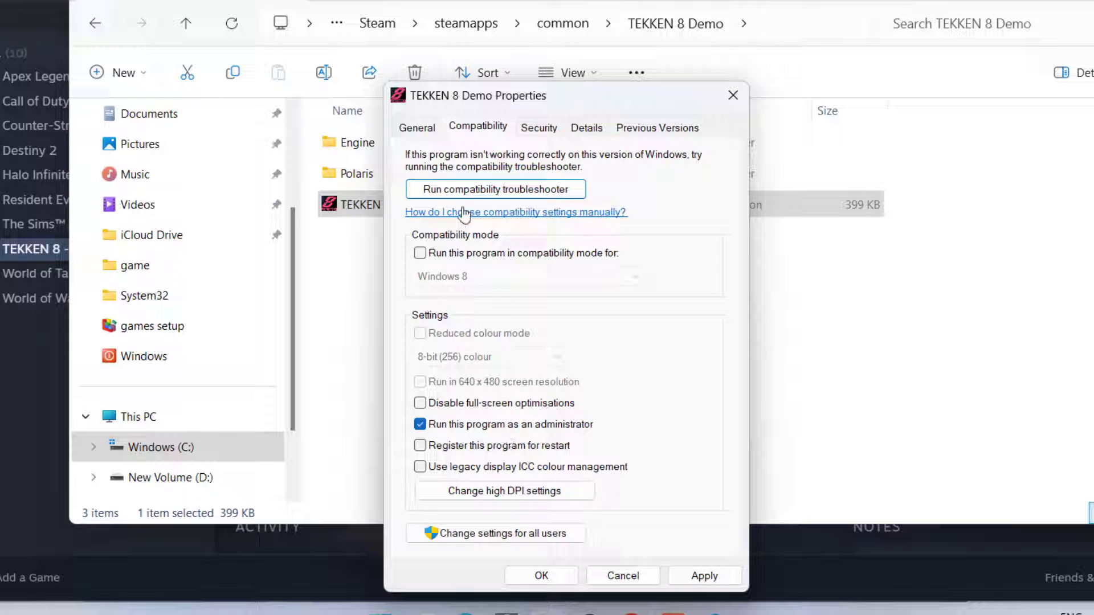
{"action": "left_click", "coordinate": [464, 256]}
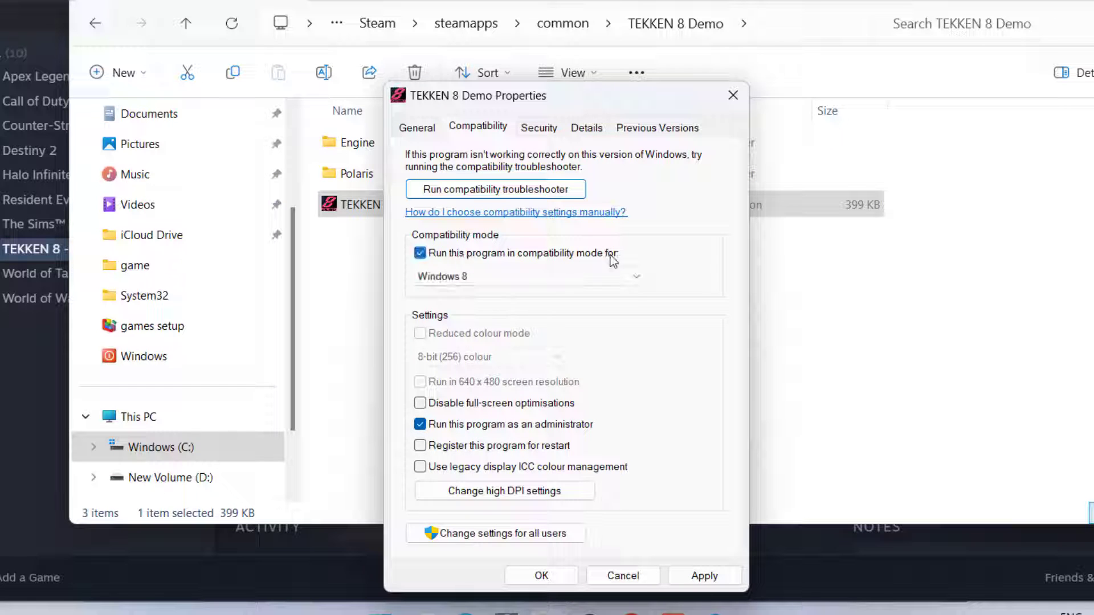
{"action": "left_click", "coordinate": [506, 273]}
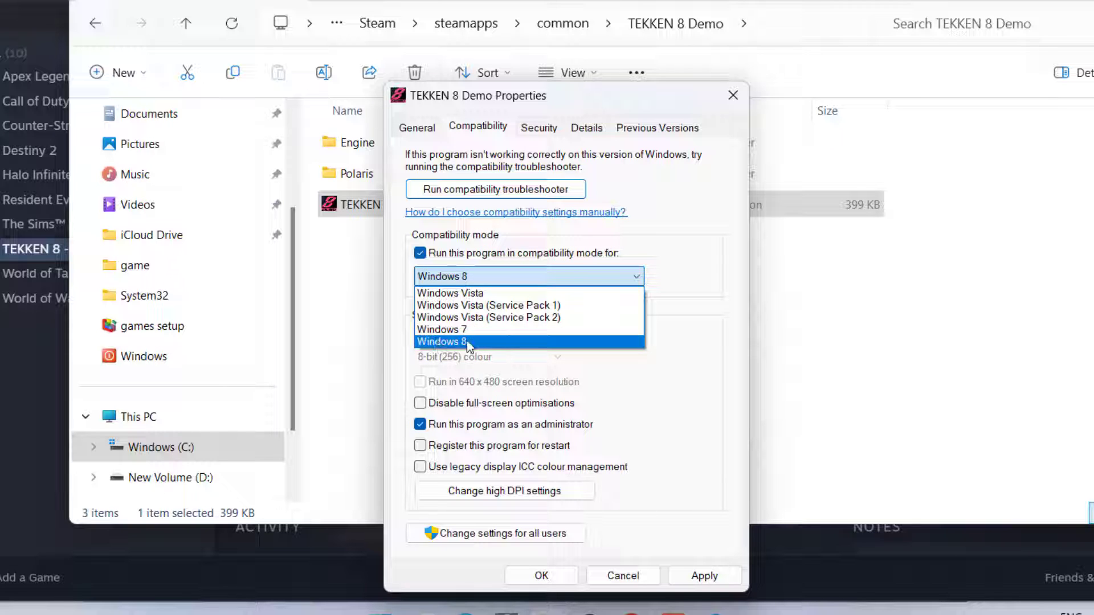
{"action": "left_click", "coordinate": [442, 342]}
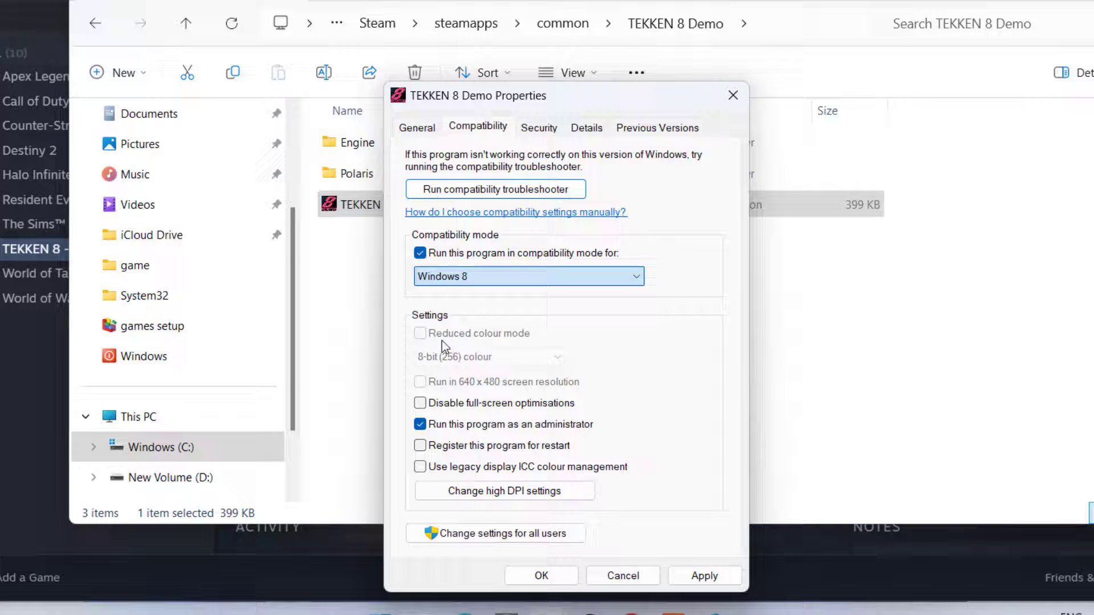
{"action": "left_click", "coordinate": [703, 576]}
{"action": "left_click", "coordinate": [545, 576]}
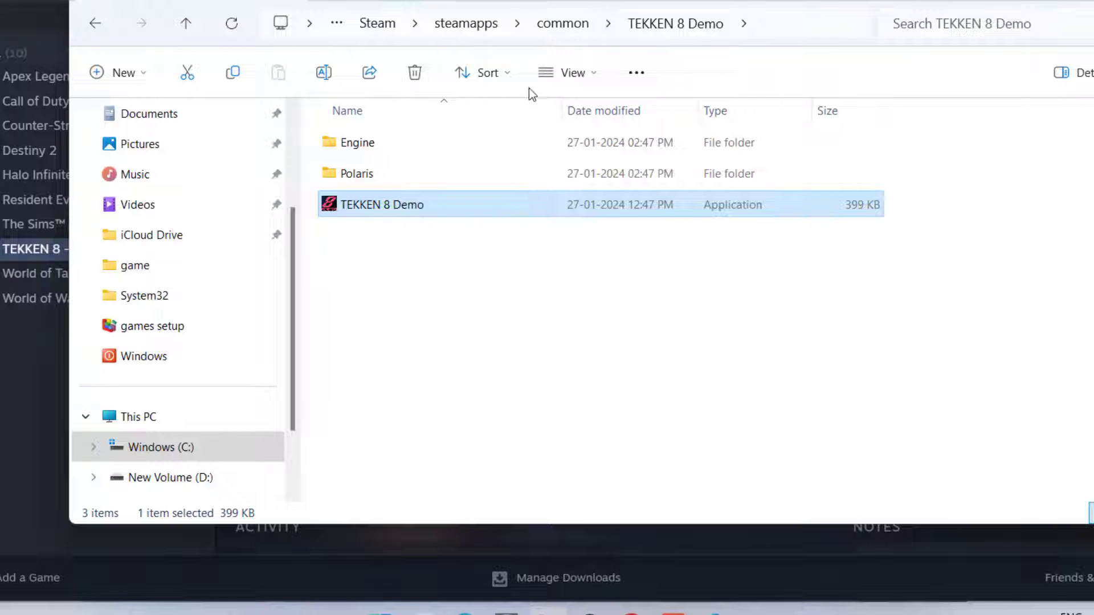
- Navigate into Polaris\Binaries\Win64 and select Polaris-Win64-Shipping
{"action": "double_click", "coordinate": [377, 180]}
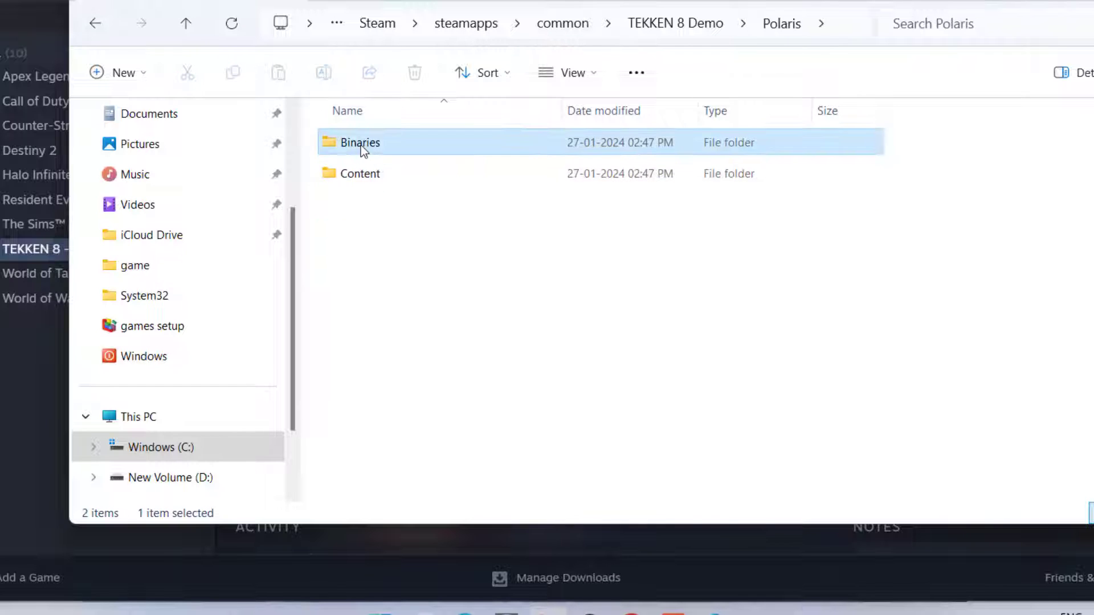
{"action": "double_click", "coordinate": [361, 145]}
{"action": "left_click", "coordinate": [363, 145]}
{"action": "double_click", "coordinate": [363, 145]}
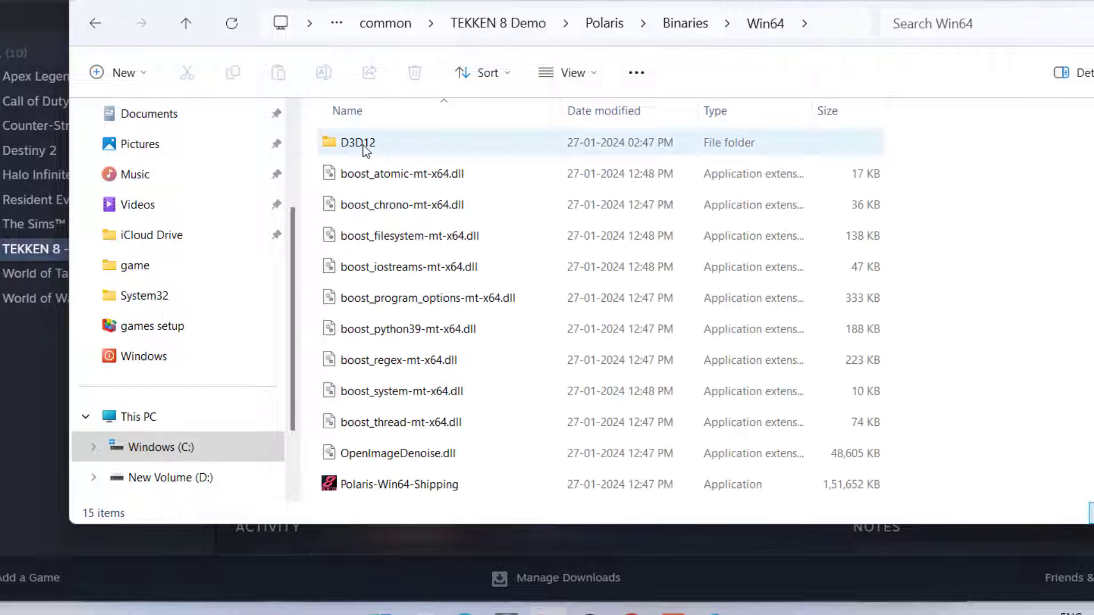
{"action": "left_click", "coordinate": [385, 485]}
{"action": "scroll", "coordinate": [428, 384], "scroll_direction": "down", "scroll_amount": 1}
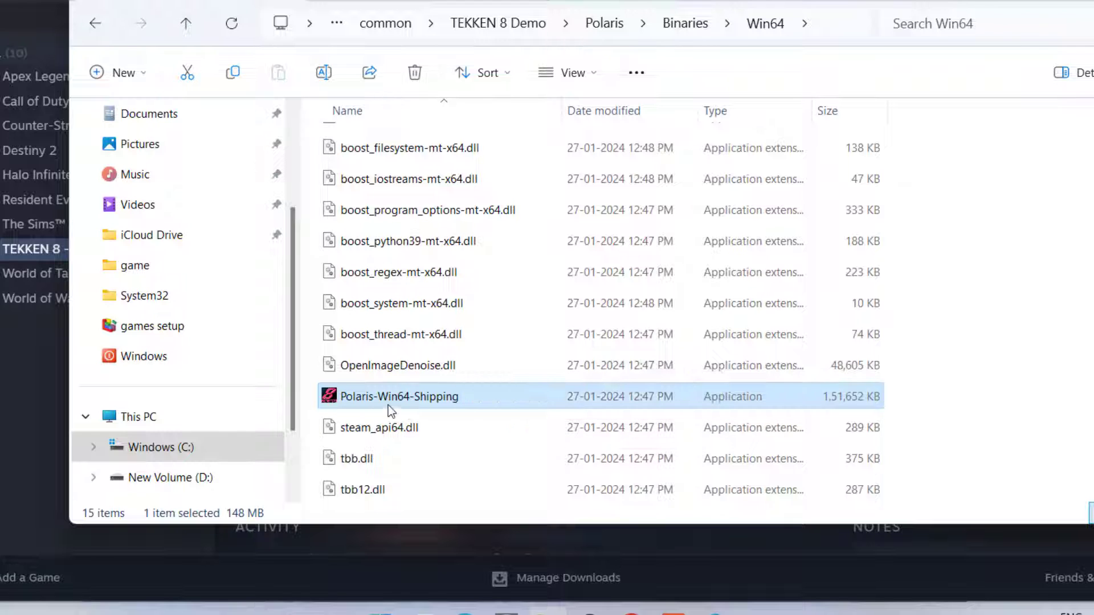
- Enable Run as administrator and Windows 8 compatibility for Polaris-Win64-Shipping, and apply
{"action": "right_click", "coordinate": [428, 399]}
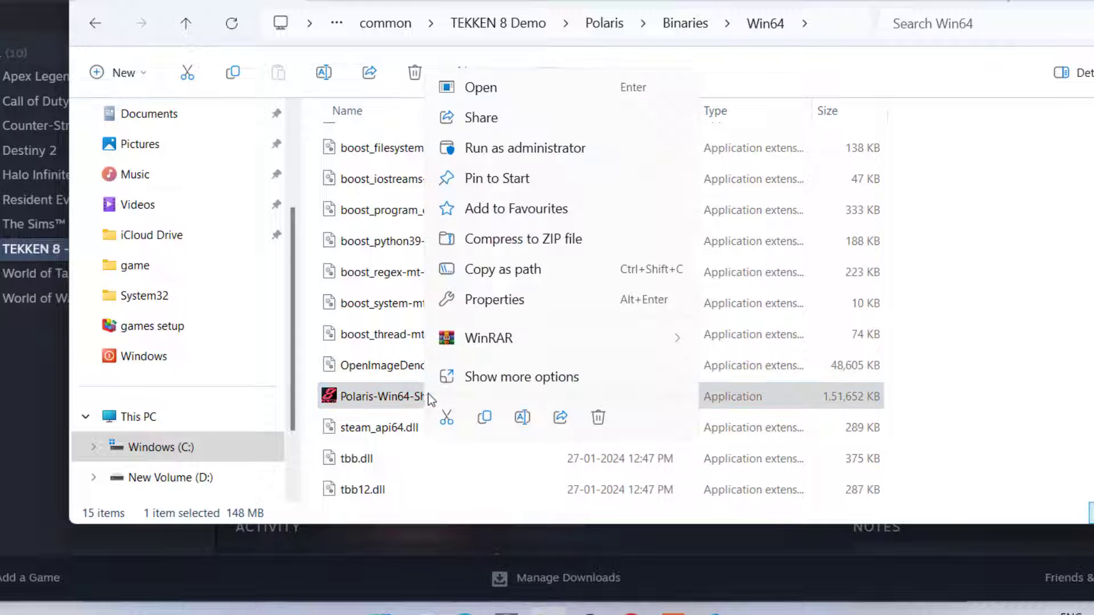
{"action": "left_click", "coordinate": [496, 299]}
{"action": "left_click", "coordinate": [525, 128]}
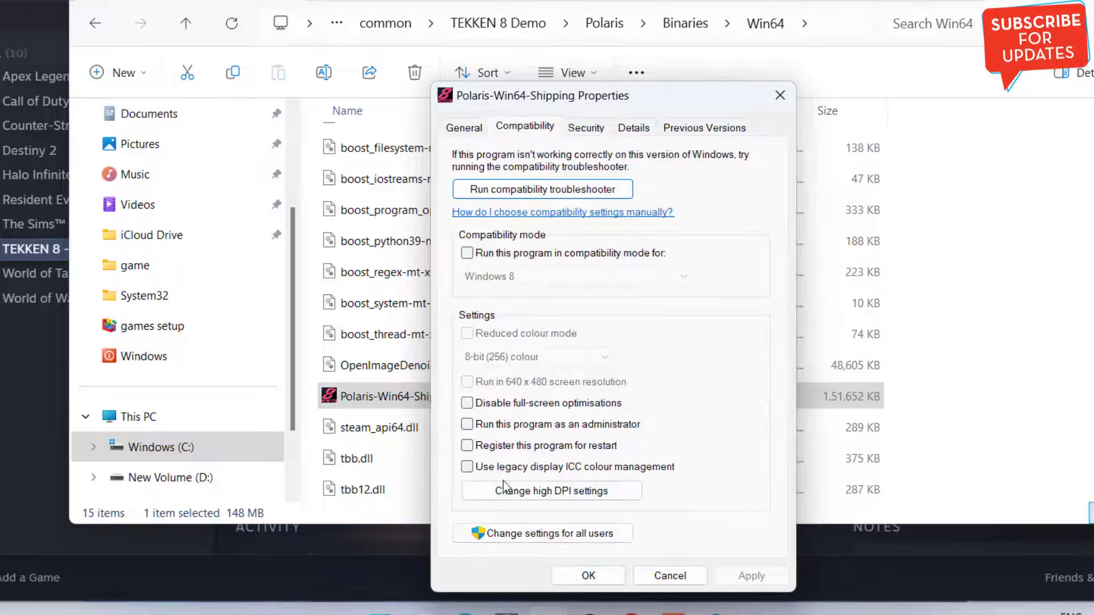
{"action": "left_click", "coordinate": [539, 427]}
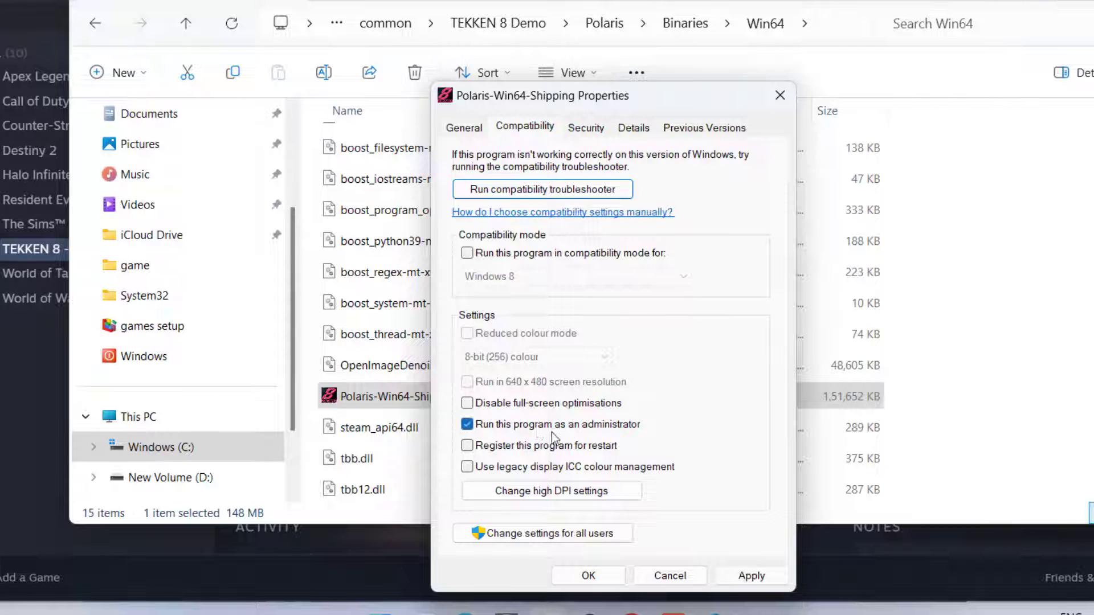
{"action": "left_click", "coordinate": [533, 254]}
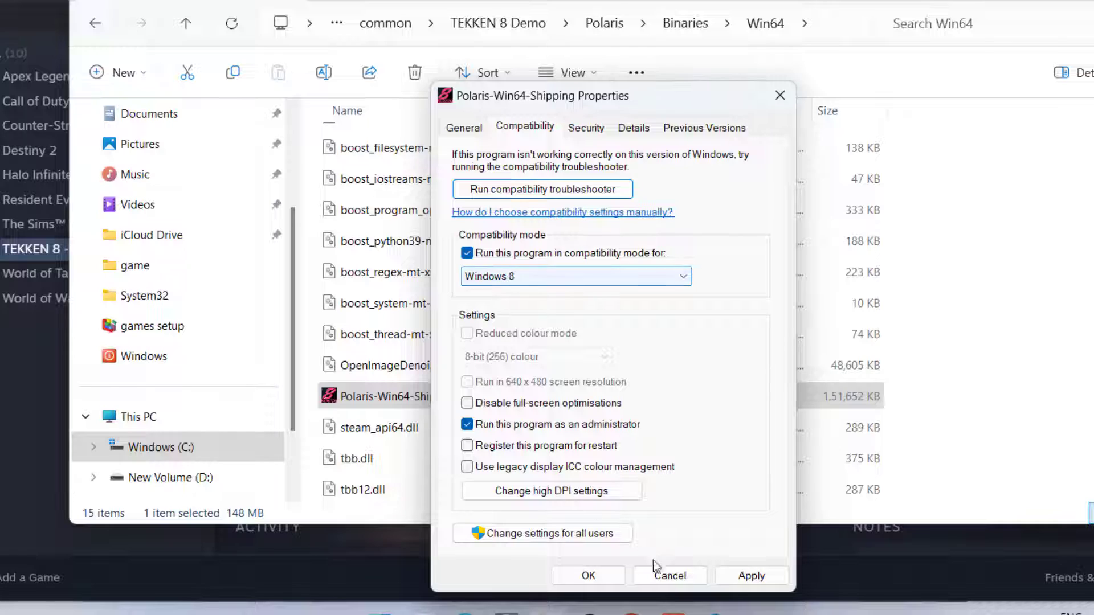
{"action": "left_click", "coordinate": [749, 576]}
- Close the properties and return to the TEKKEN 8 Demo folder, selecting its exe
{"action": "left_click", "coordinate": [588, 575]}
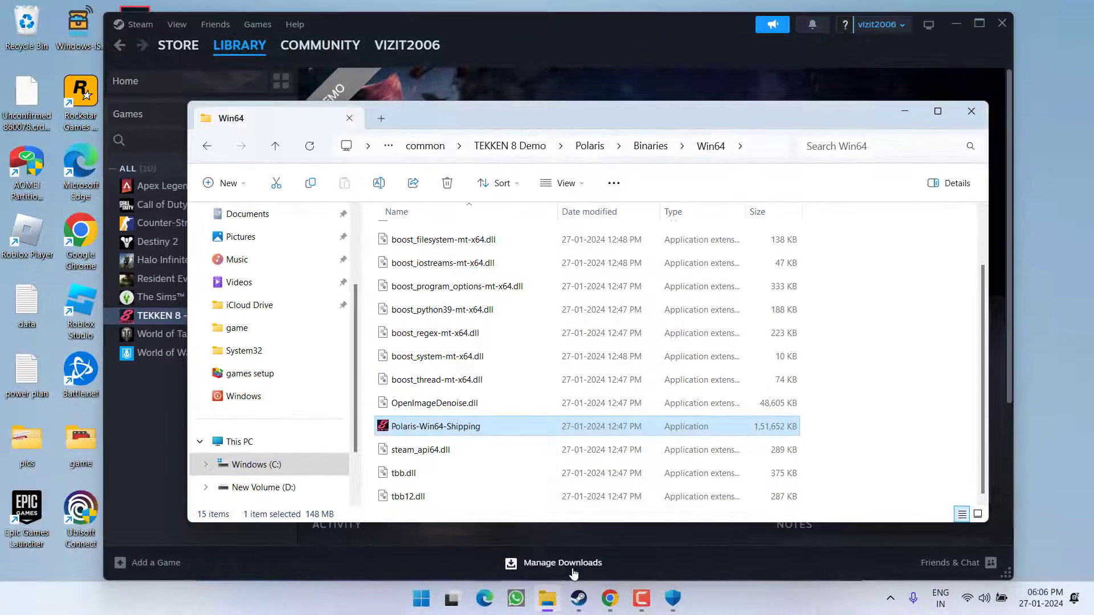
{"action": "left_click", "coordinate": [605, 147]}
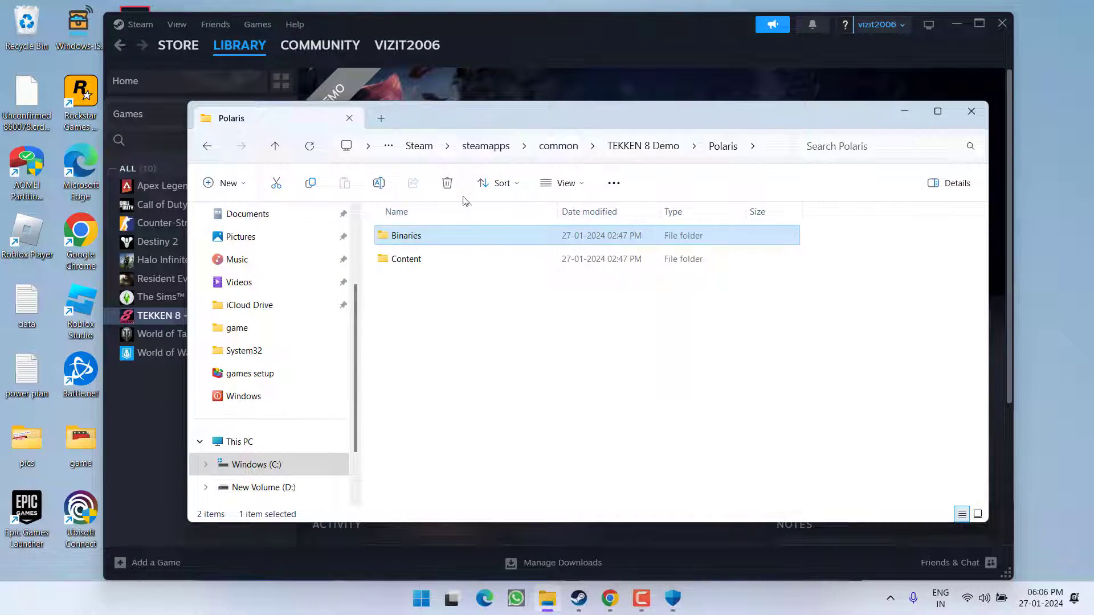
{"action": "left_click", "coordinate": [635, 147]}
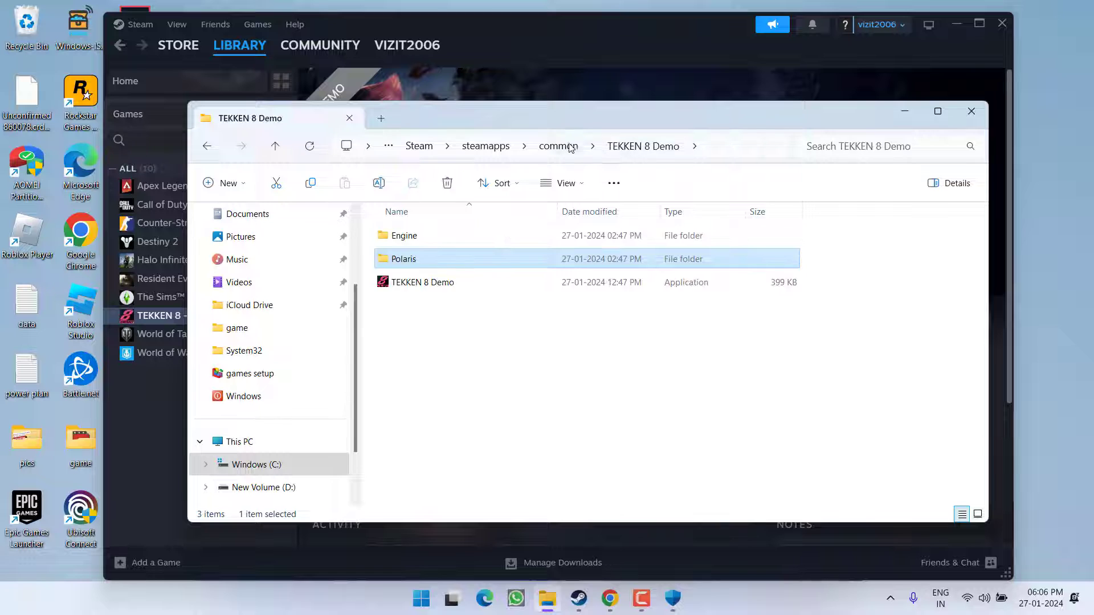
{"action": "left_click", "coordinate": [434, 283]}
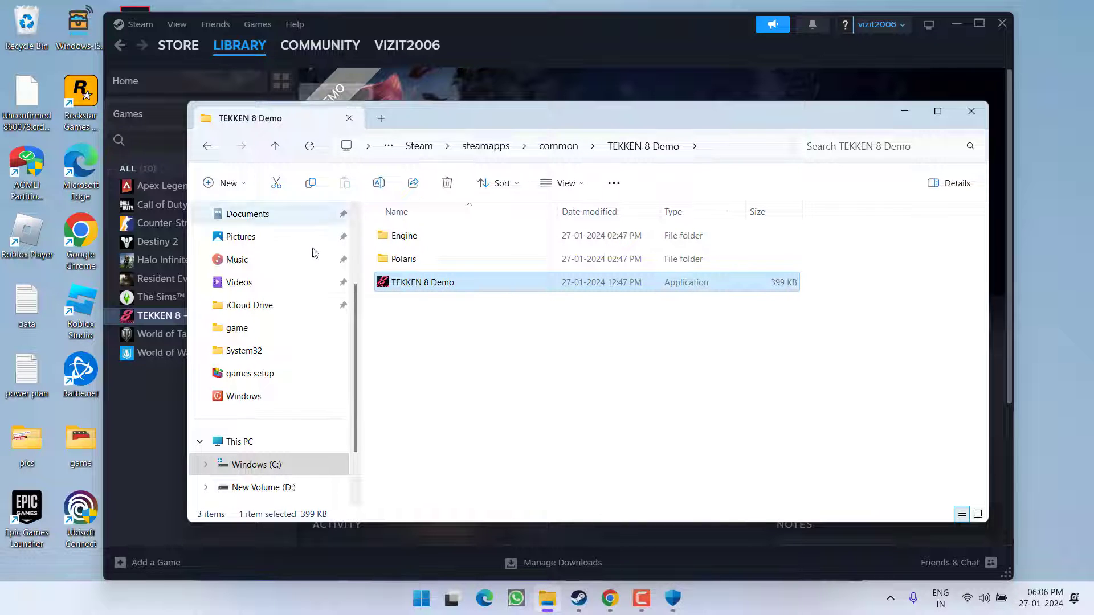
- Send the TEKKEN 8 Demo exe to Desktop (create shortcut) via Show more options
{"action": "right_click", "coordinate": [411, 286]}
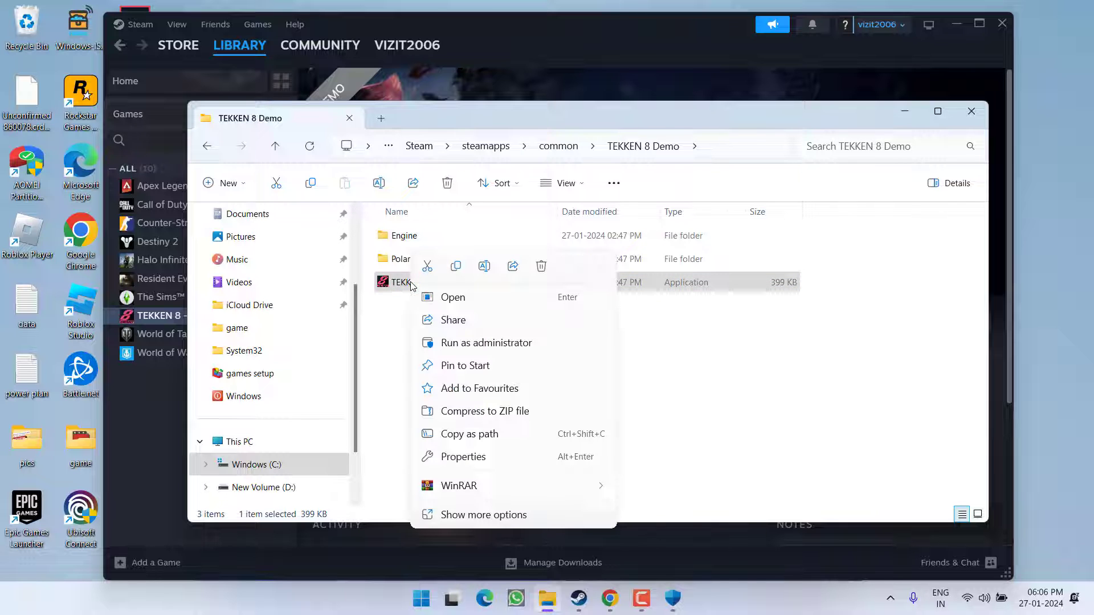
{"action": "left_click", "coordinate": [472, 516]}
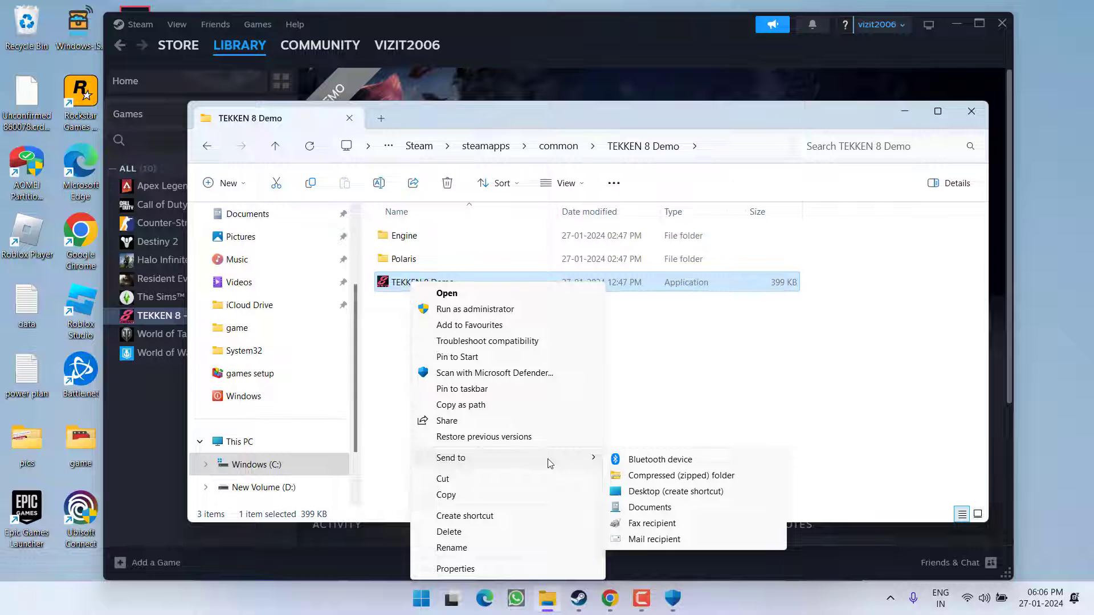
{"action": "mouse_move", "coordinate": [451, 457]}
{"action": "left_click", "coordinate": [657, 492]}
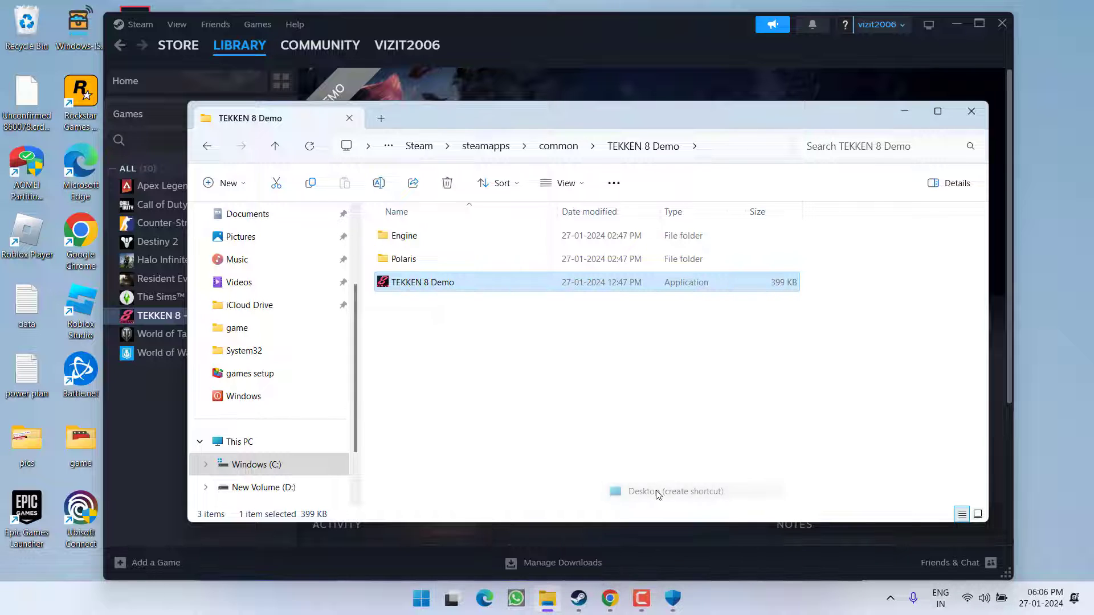
{"action": "left_click", "coordinate": [435, 353]}
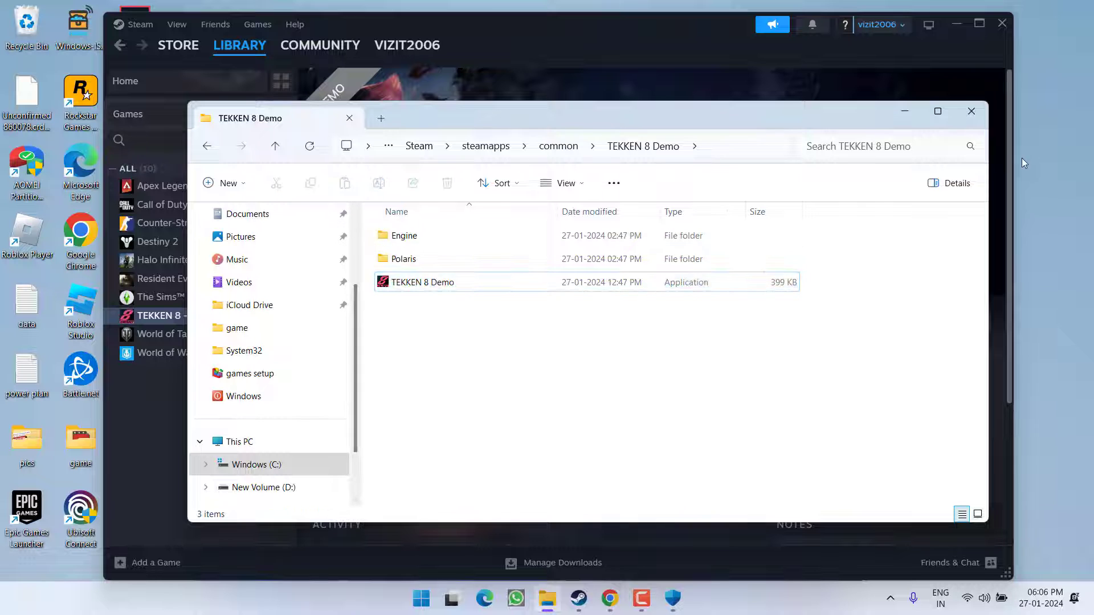
- Close the TEKKEN 8 Demo game folder and the Steam window to reveal the desktop shortcut
{"action": "left_click", "coordinate": [971, 111]}
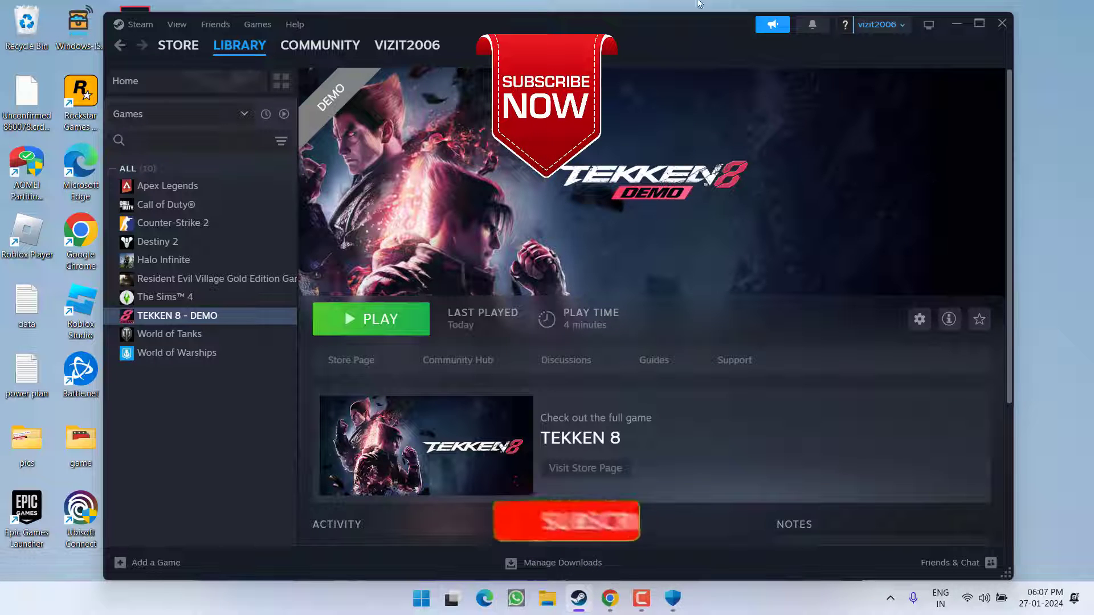
{"action": "left_click", "coordinate": [1002, 24]}
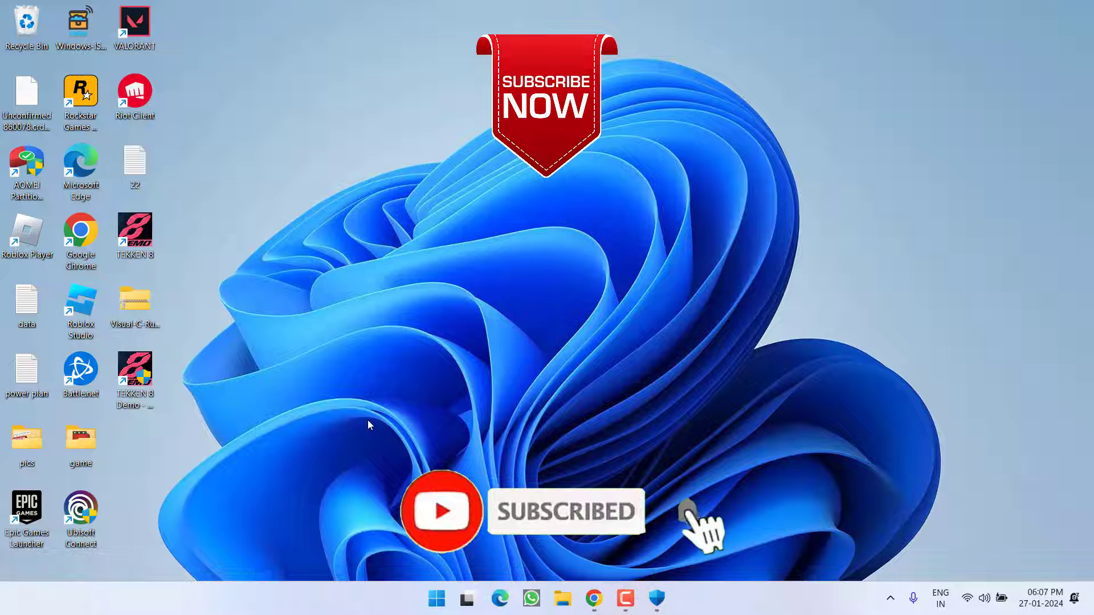